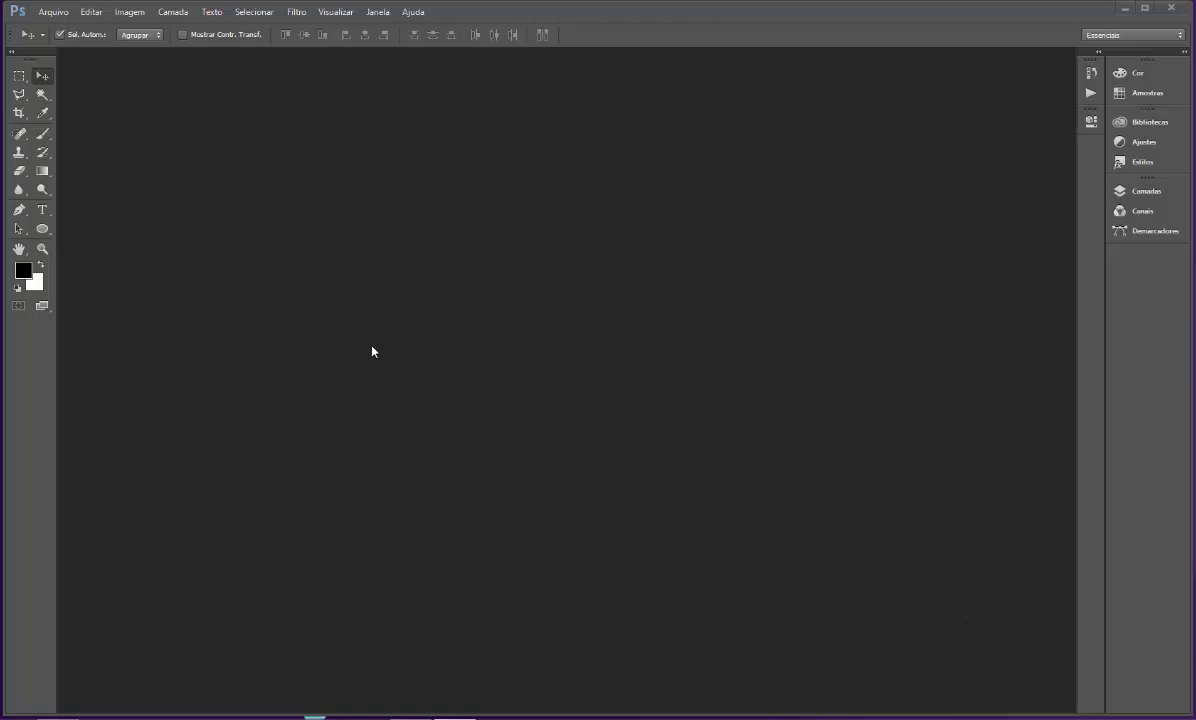
Open the image Batman.jpg from the desktop
click(54, 17)
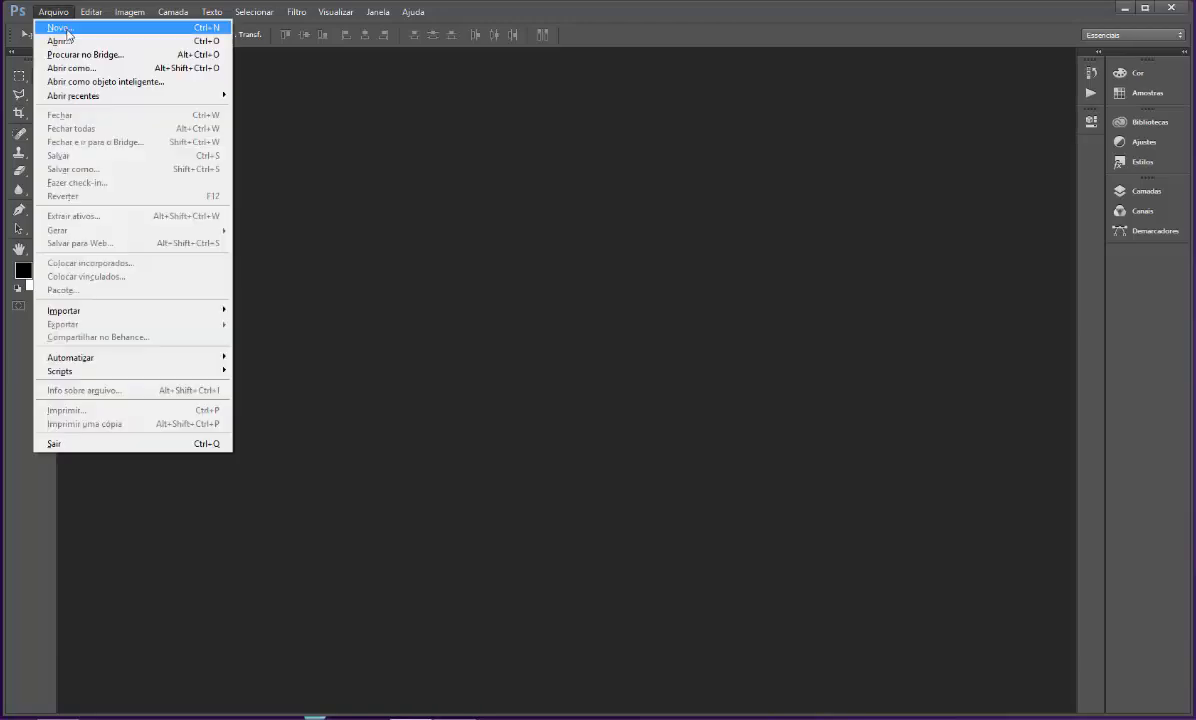
click(66, 41)
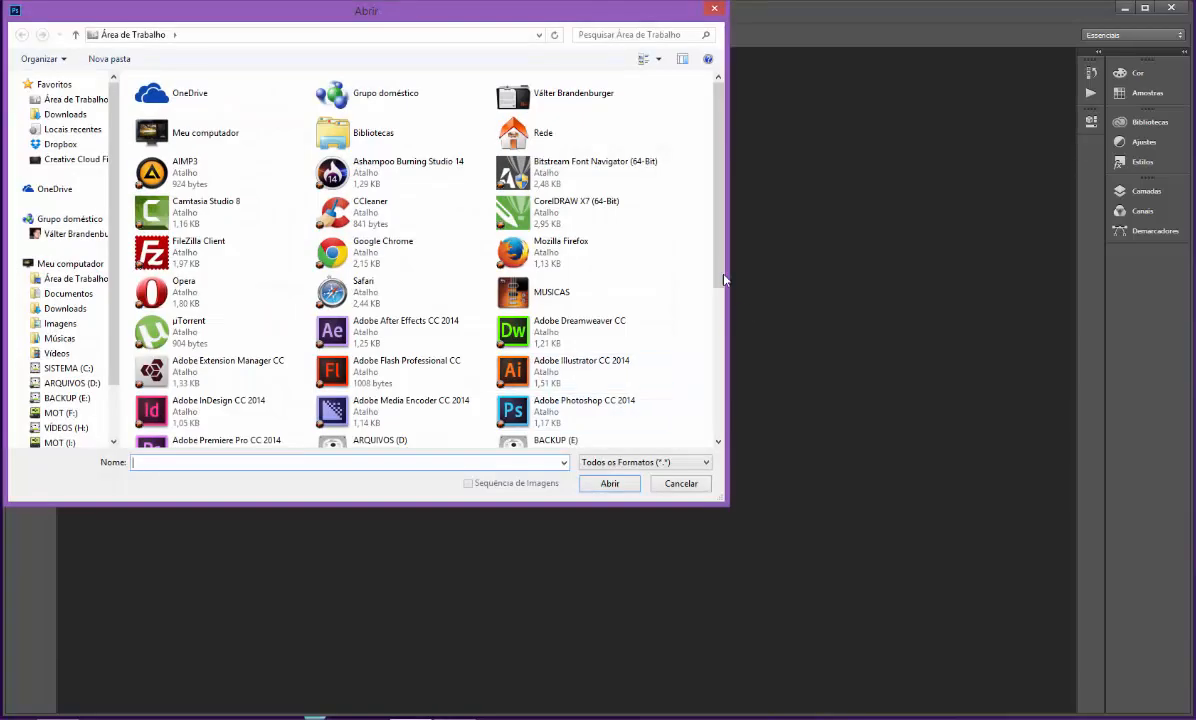
drag(723, 275, 729, 366)
click(170, 287)
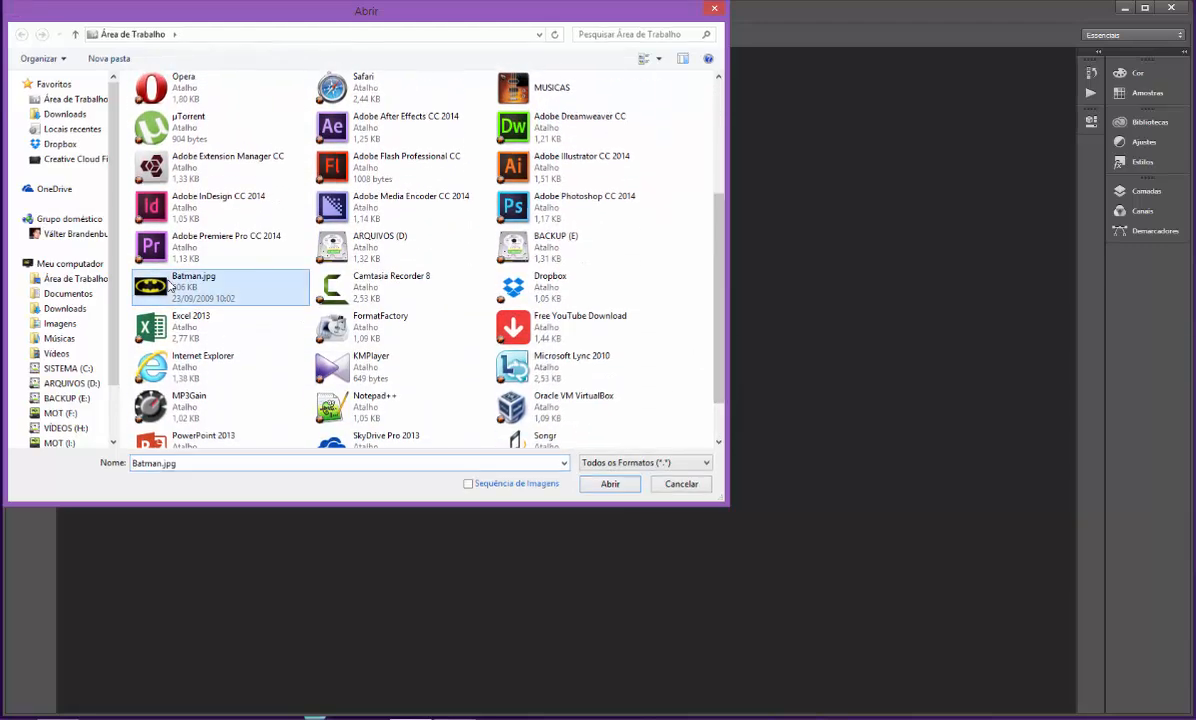
double_click(170, 287)
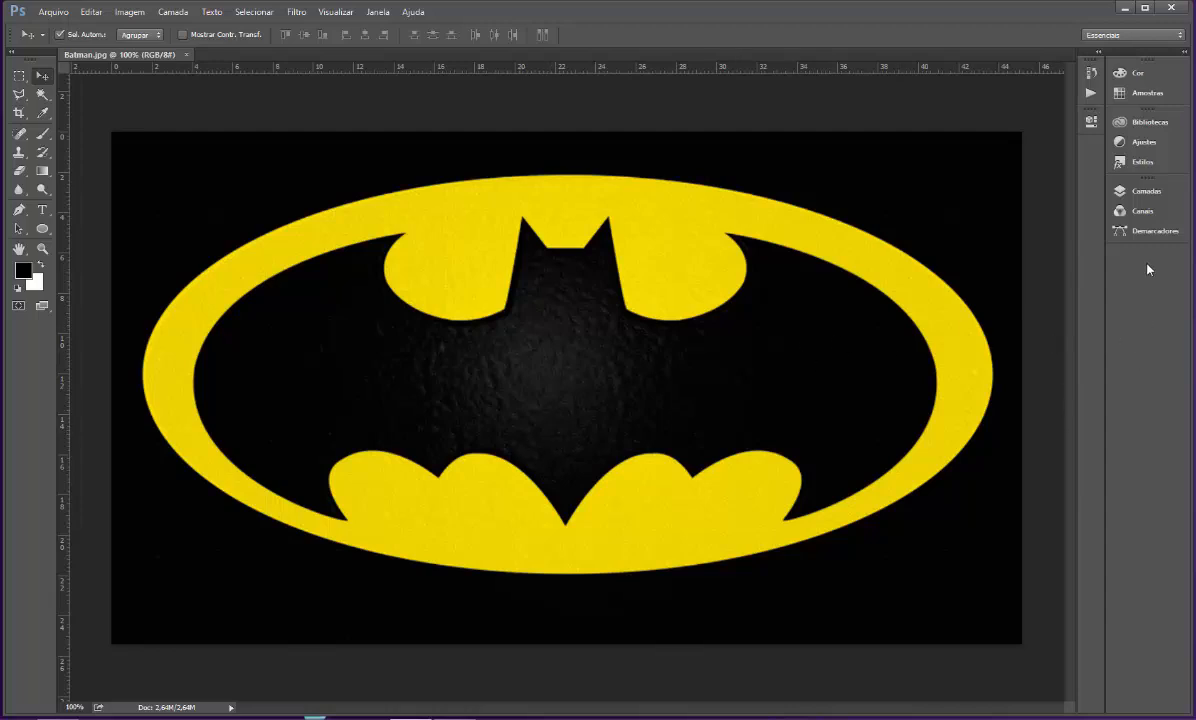
Convert the locked background layer into a regular layer named Camada 0
click(1145, 190)
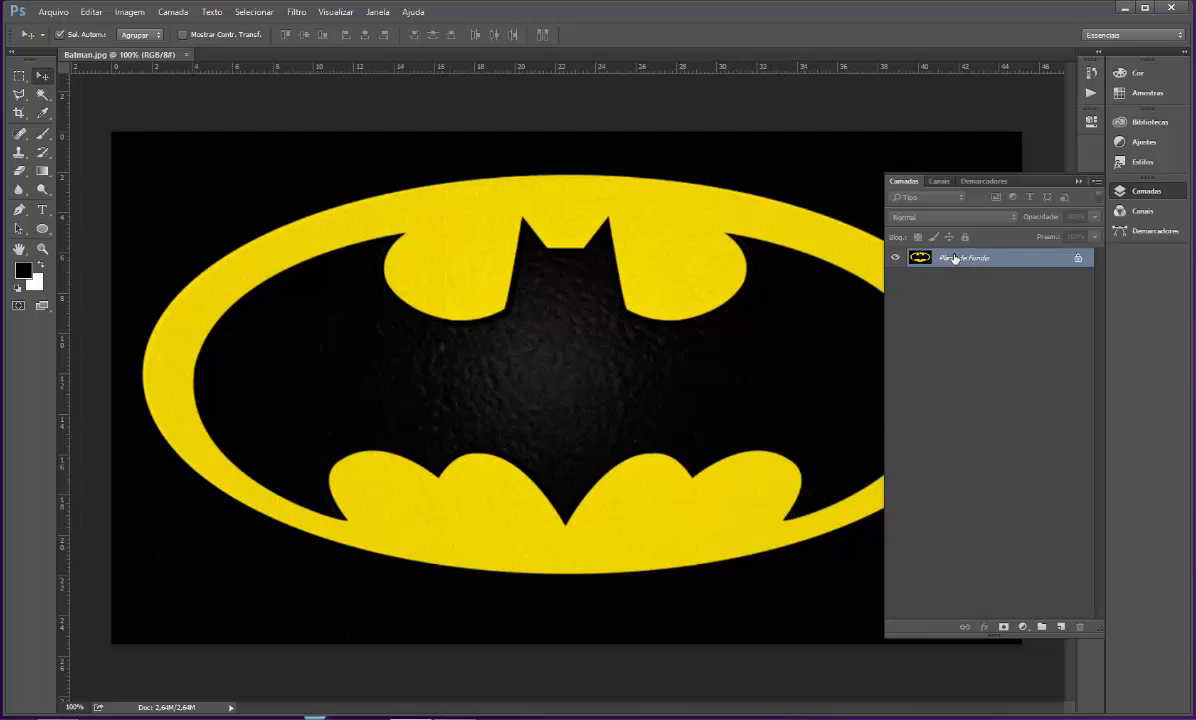
key(F7)
key(F7)
double_click(965, 258)
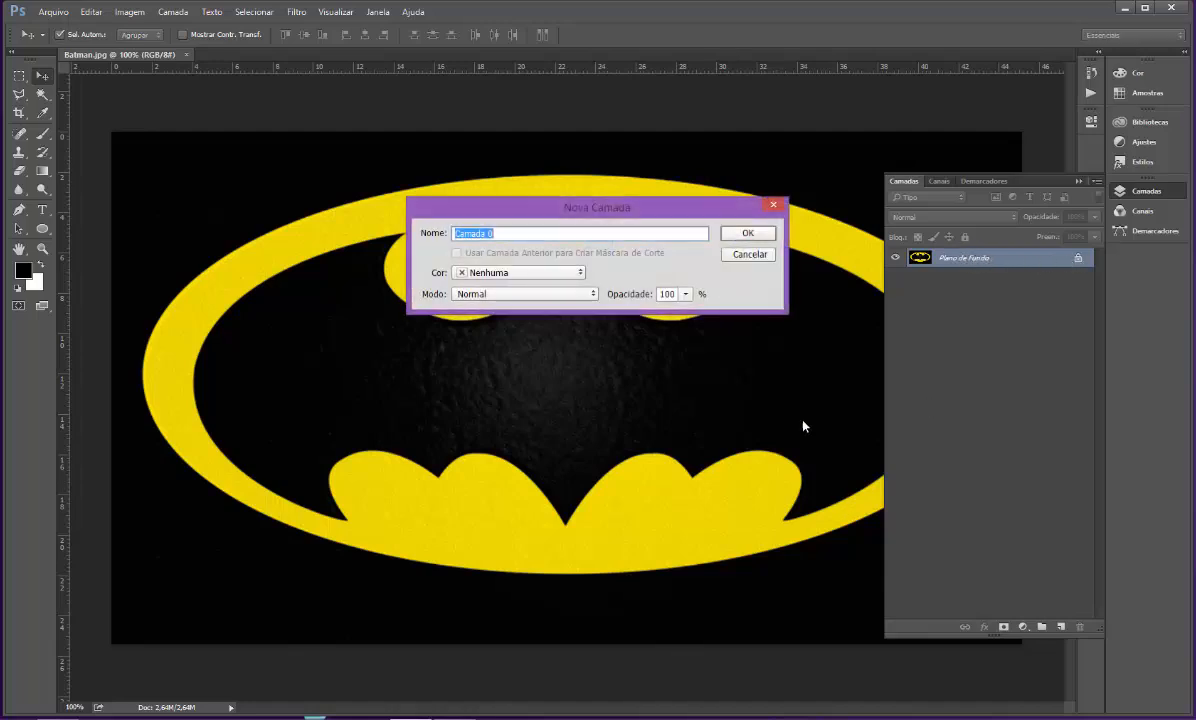
click(748, 233)
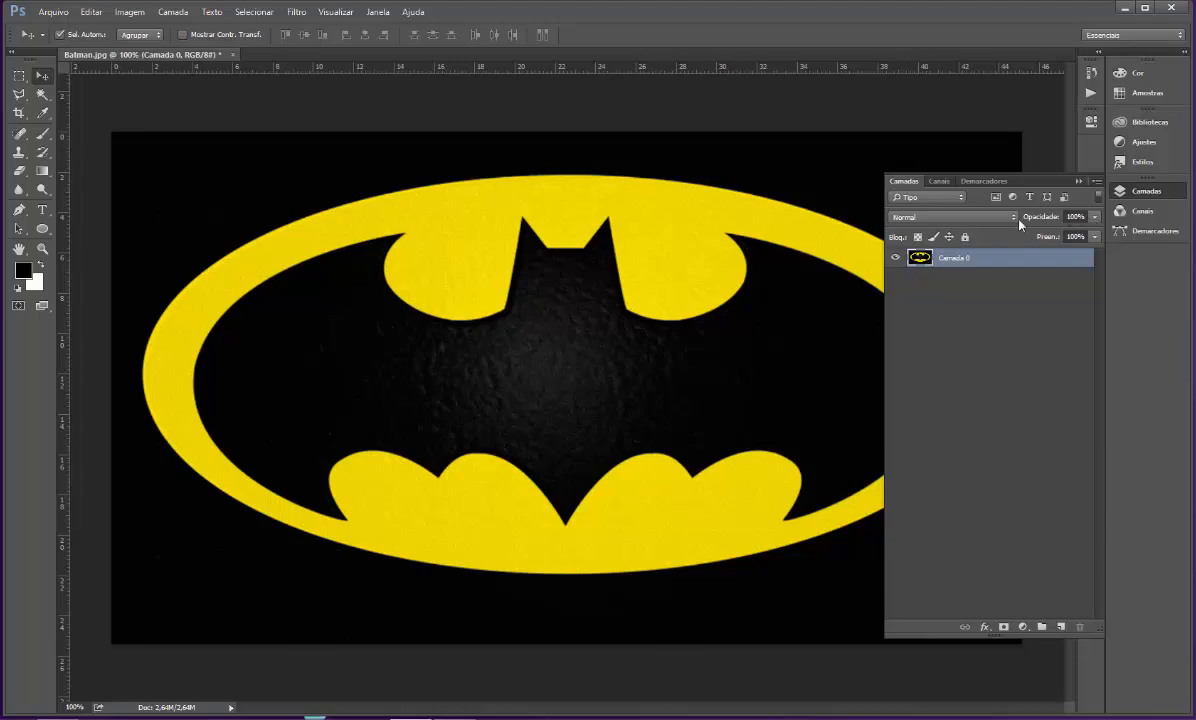
Lower the opacity of the Camada 0 layer to 84%
click(1094, 219)
drag(1073, 237, 1100, 235)
drag(329, 247, 356, 257)
key(ctrl+z)
click(1093, 217)
drag(1091, 236, 1086, 237)
drag(1089, 237, 1085, 238)
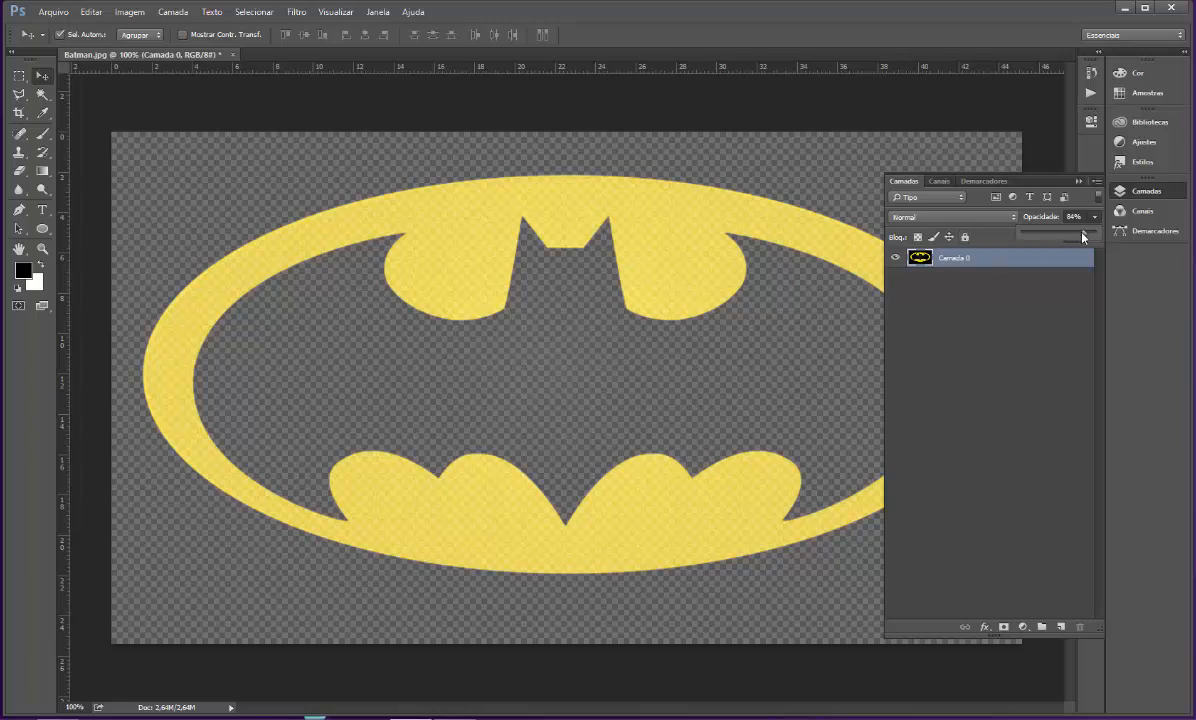
click(1012, 404)
Lock the Camada 0 layer completely and add a new empty layer above it
click(979, 264)
click(965, 238)
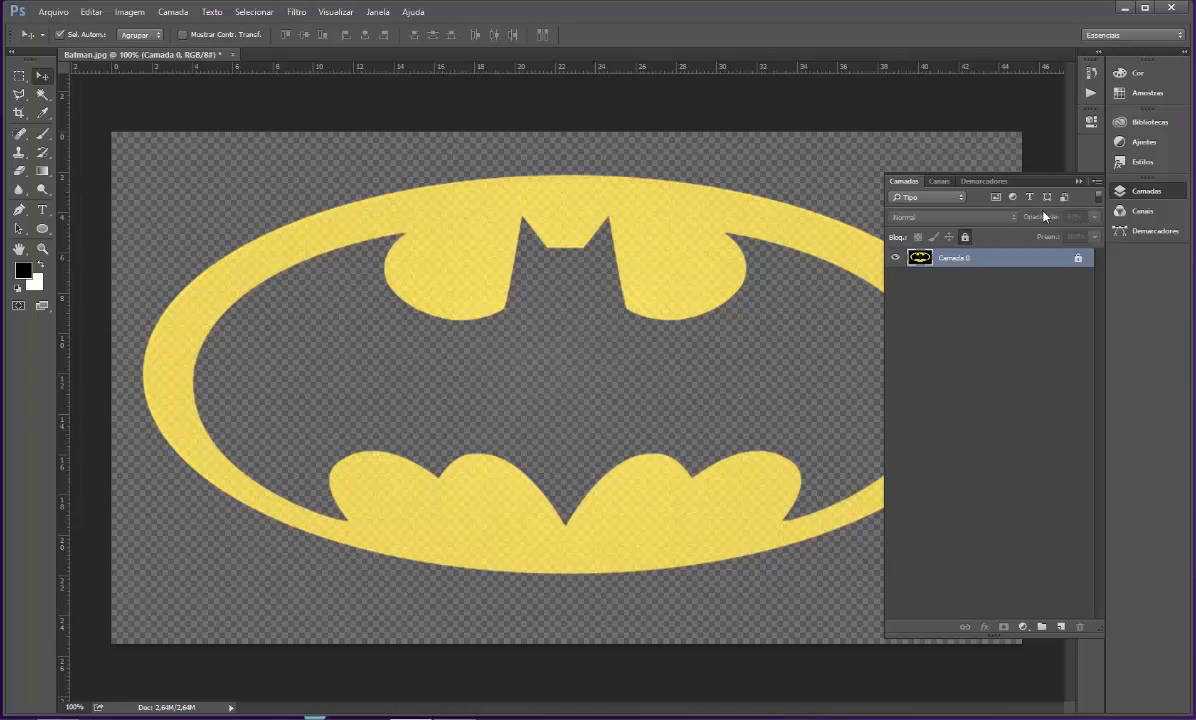
click(330, 250)
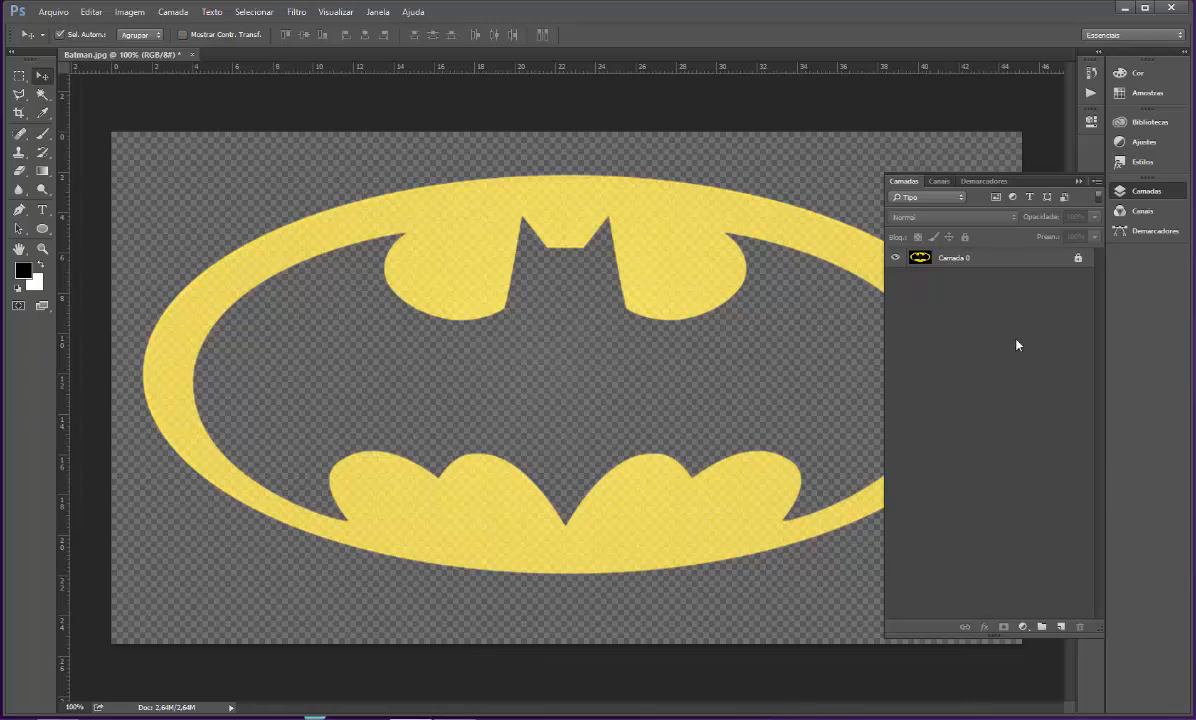
click(1064, 627)
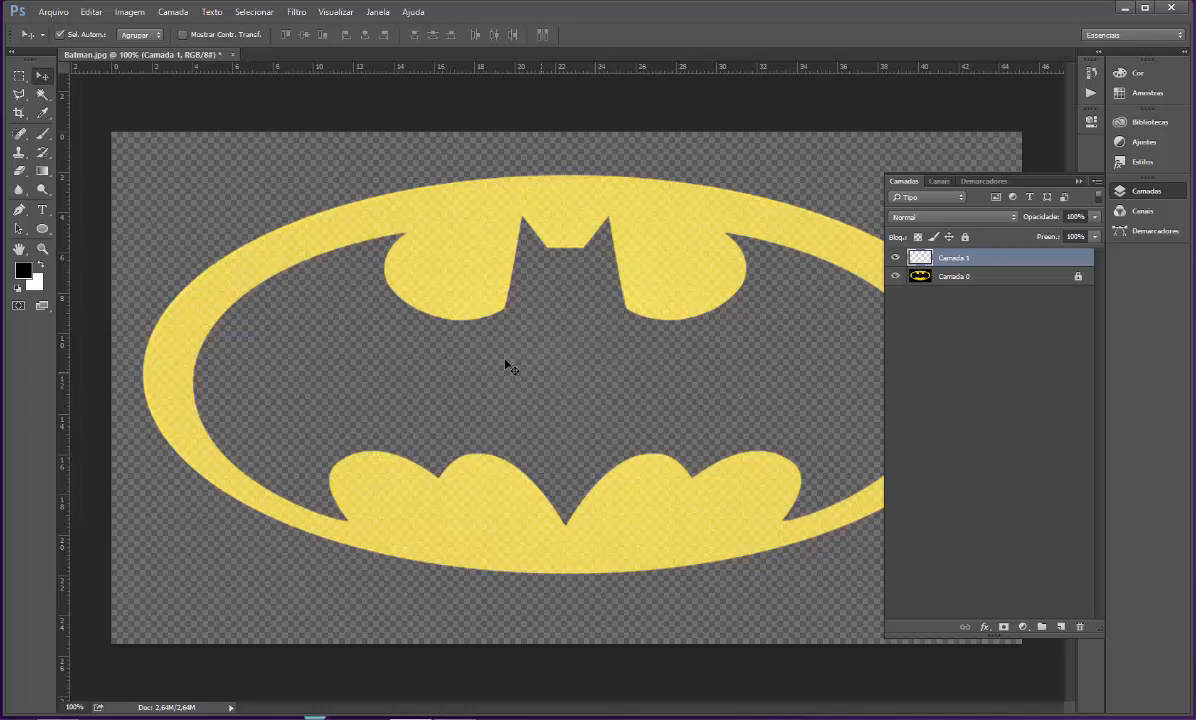
Start a Pen tool path at the base of the bat's left ear and trace the head with straight segments to the right ear tip
click(18, 210)
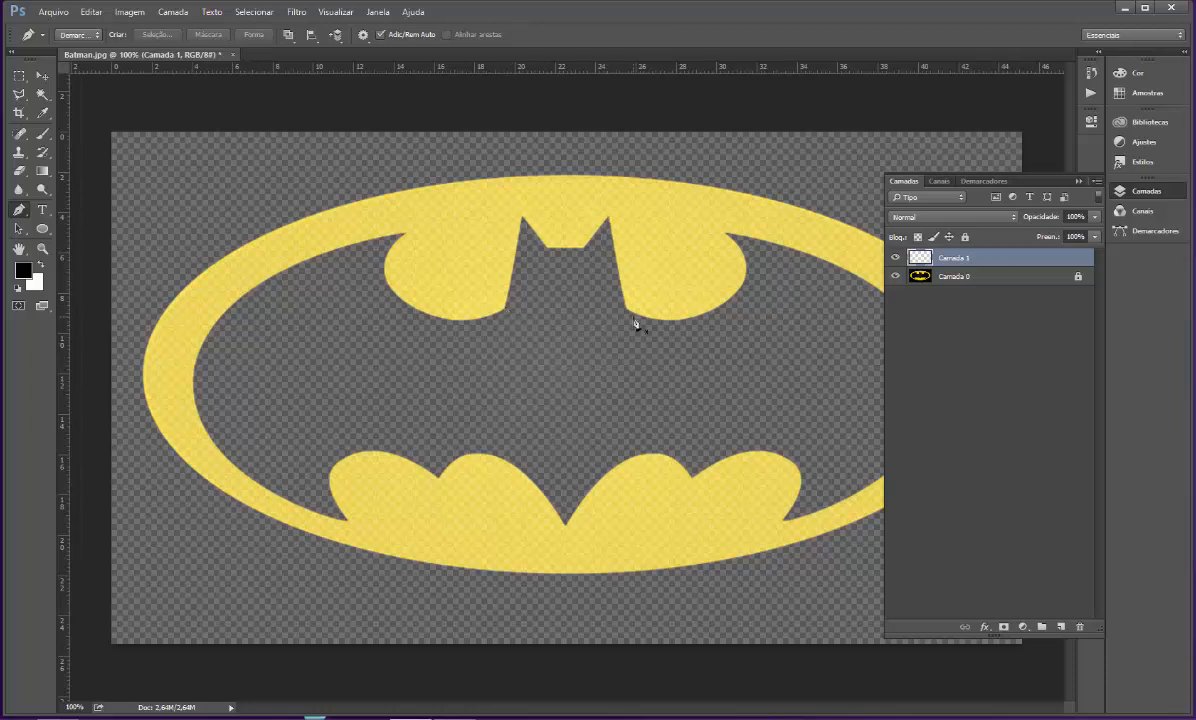
click(507, 314)
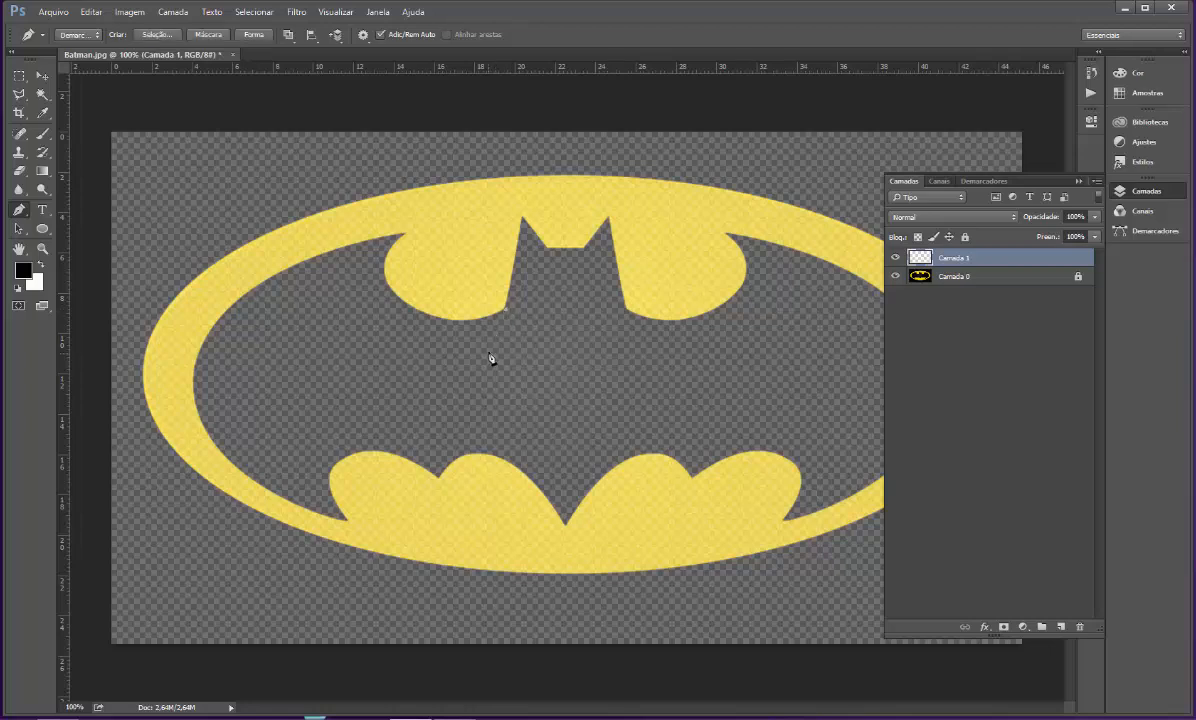
click(523, 217)
click(546, 247)
click(583, 246)
click(610, 217)
Continue the path with curves around the upper-right scallop to the upper tip of the right wing
drag(707, 320, 759, 297)
drag(726, 234, 697, 219)
drag(699, 222, 727, 243)
Fine-tune the anchor points and handles of the upper-right scallop and wing tip to match the logo's edge
click(19, 228)
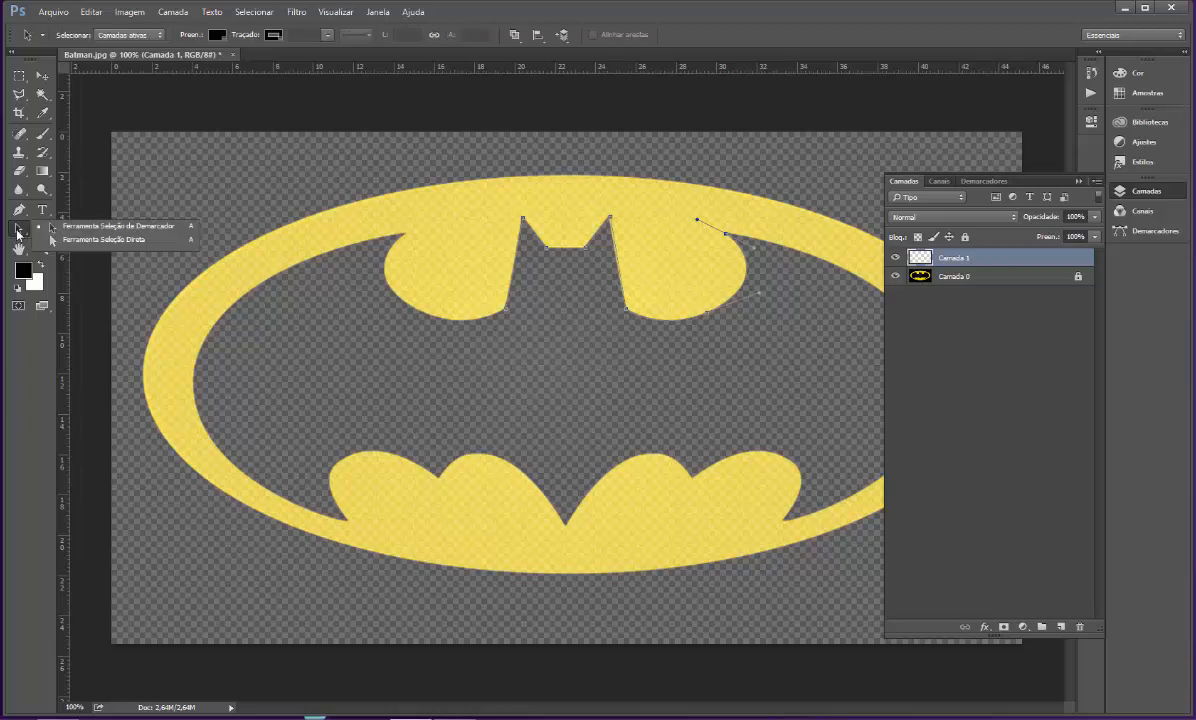
click(61, 242)
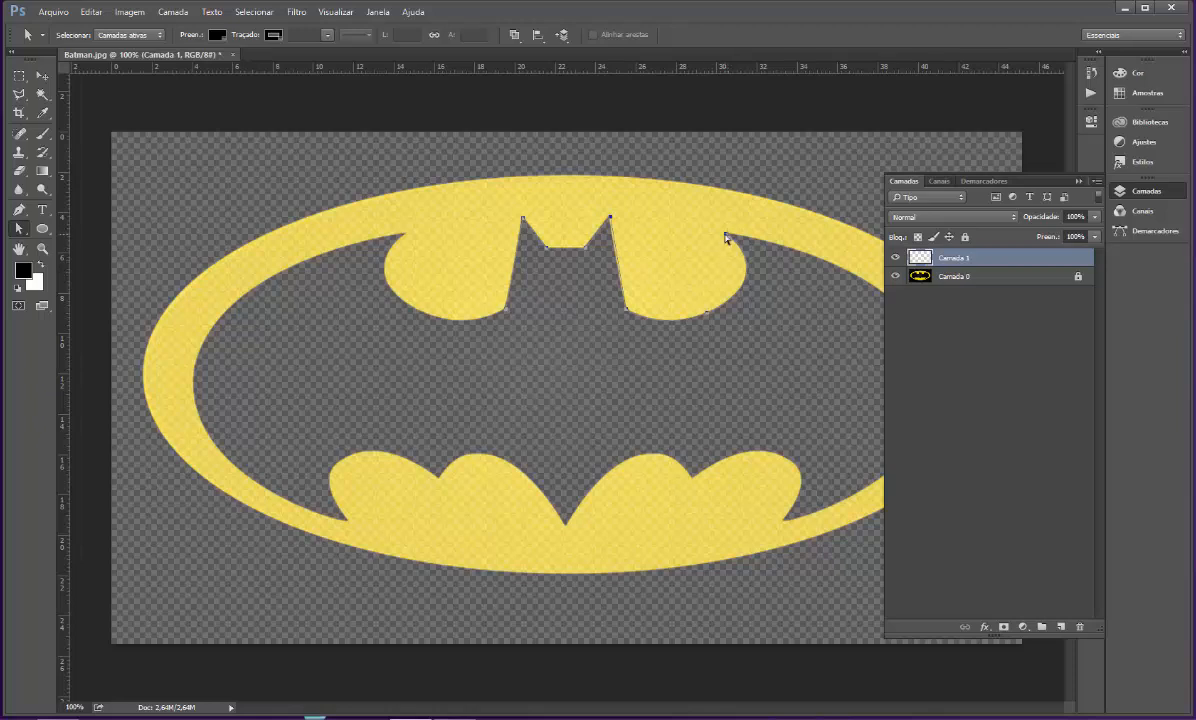
mouse_move(726, 237)
mouse_down()
mouse_move(710, 247)
mouse_move(722, 234)
mouse_up()
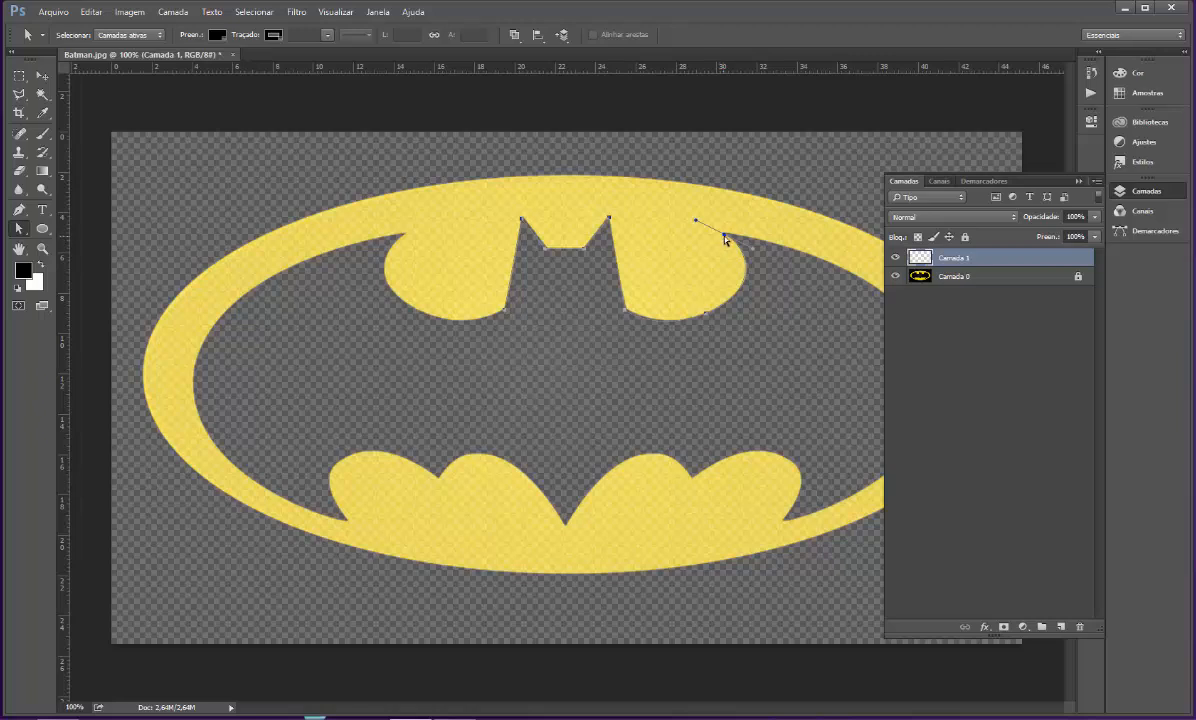
drag(705, 313, 760, 293)
key(p)
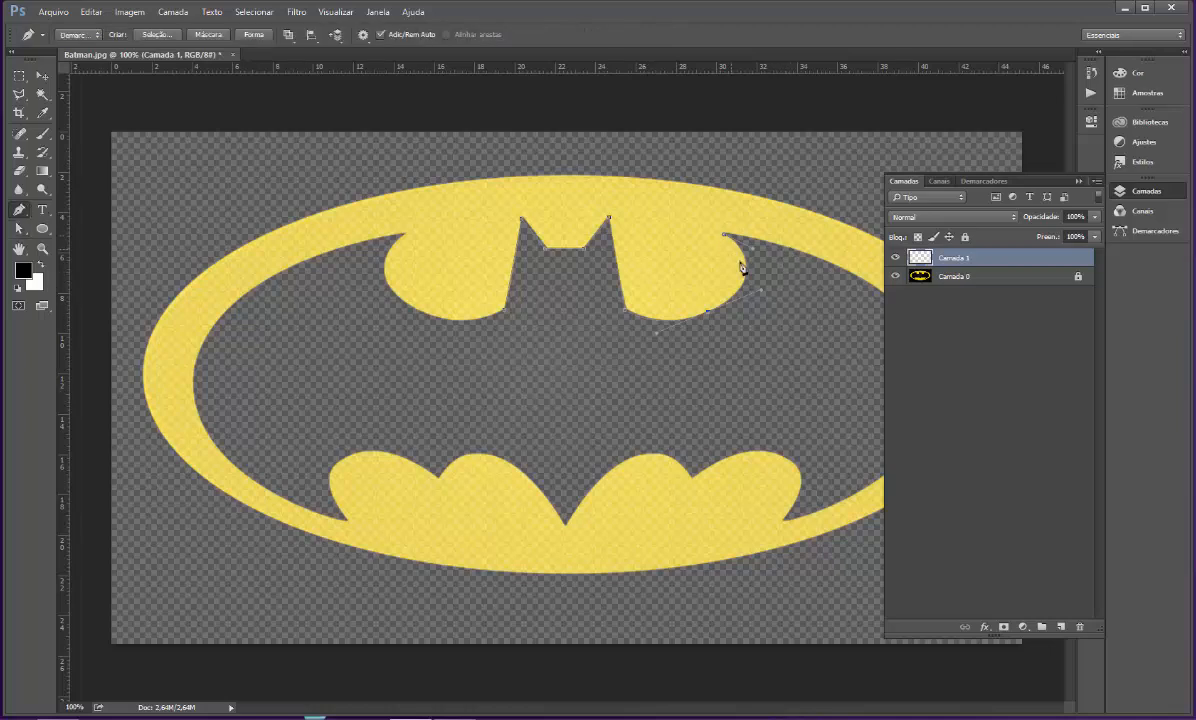
click(795, 248)
key(ctrl+z)
mouse_move(707, 314)
mouse_down()
mouse_move(699, 293)
mouse_move(713, 314)
mouse_up()
click(1078, 181)
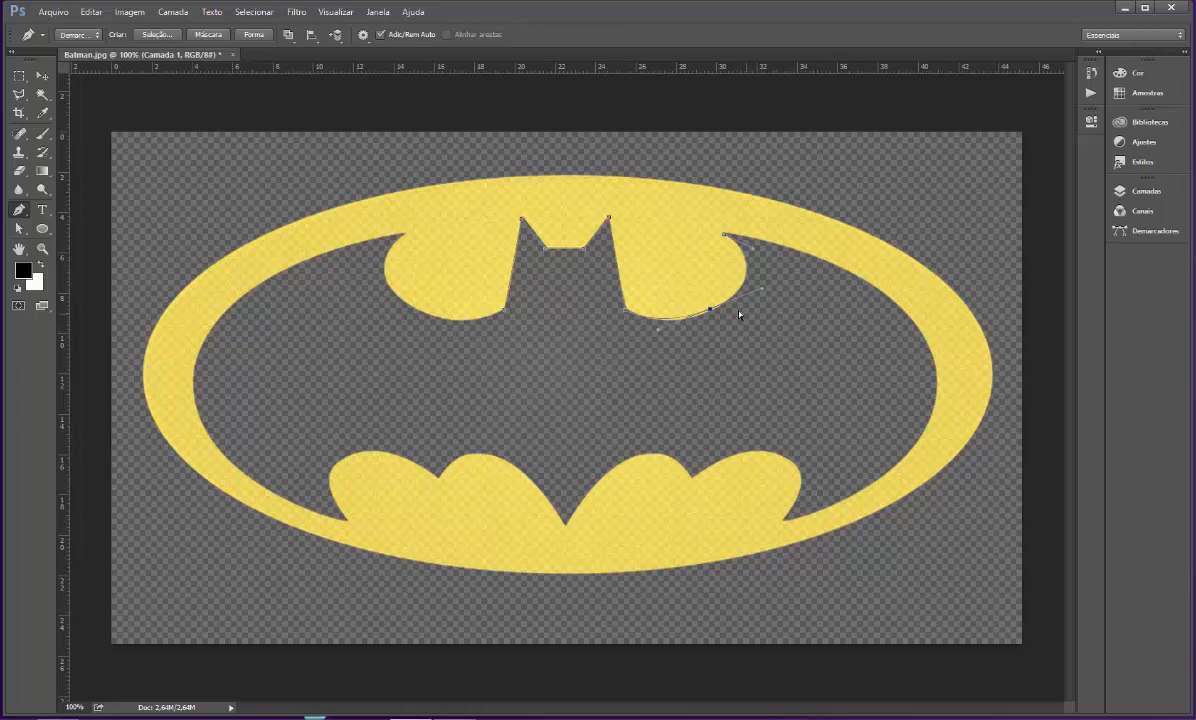
drag(712, 312, 709, 315)
Trace the outer curve of the right wing down to its lower tip
click(936, 367)
drag(928, 392, 958, 467)
drag(786, 521, 758, 522)
ctrl+click(938, 369)
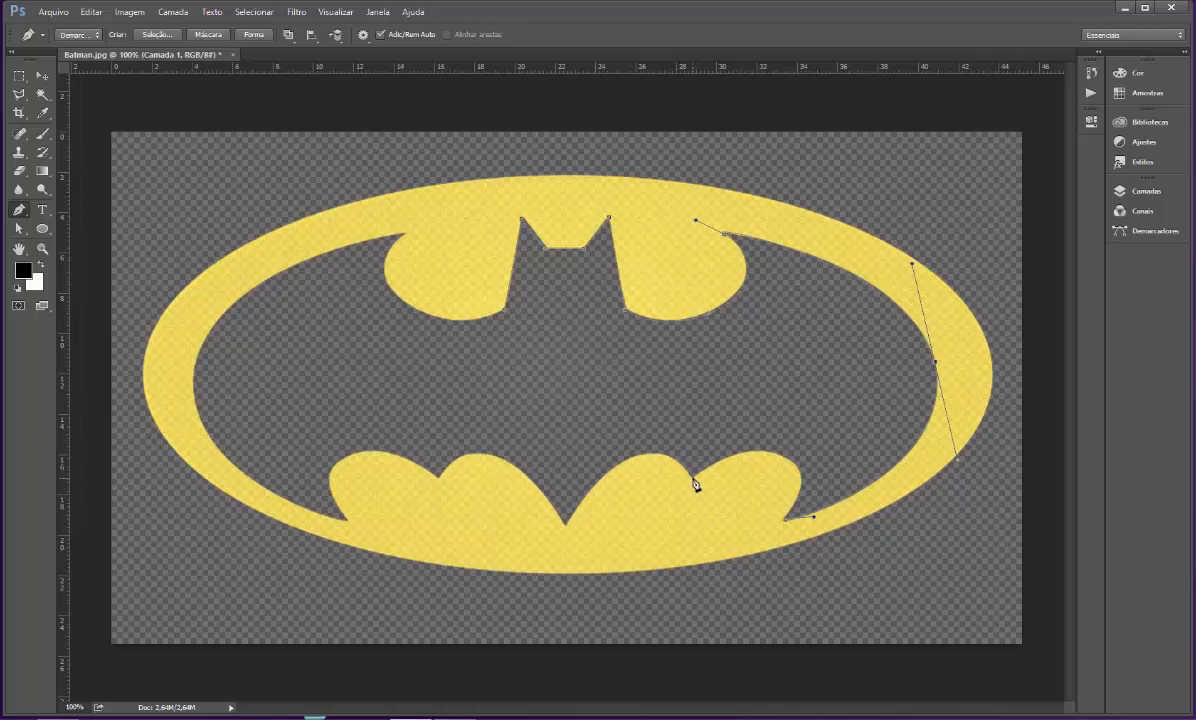
drag(694, 481, 576, 515)
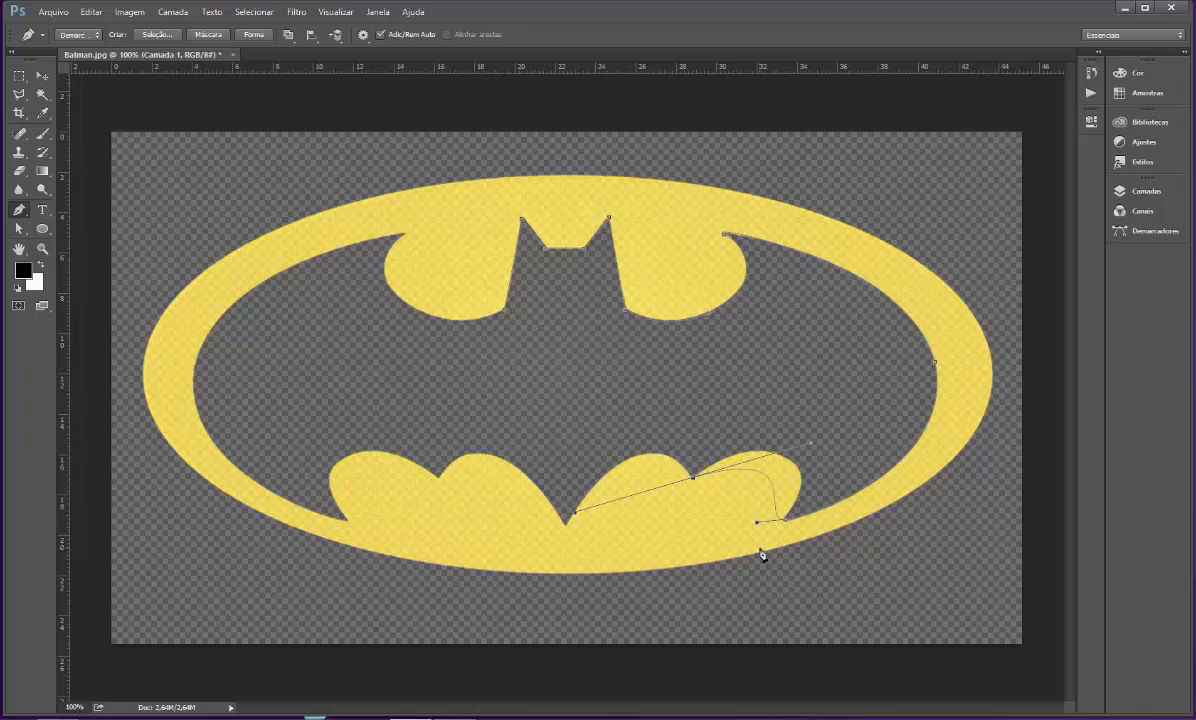
key(alt)
key(ctrl+alt+z)
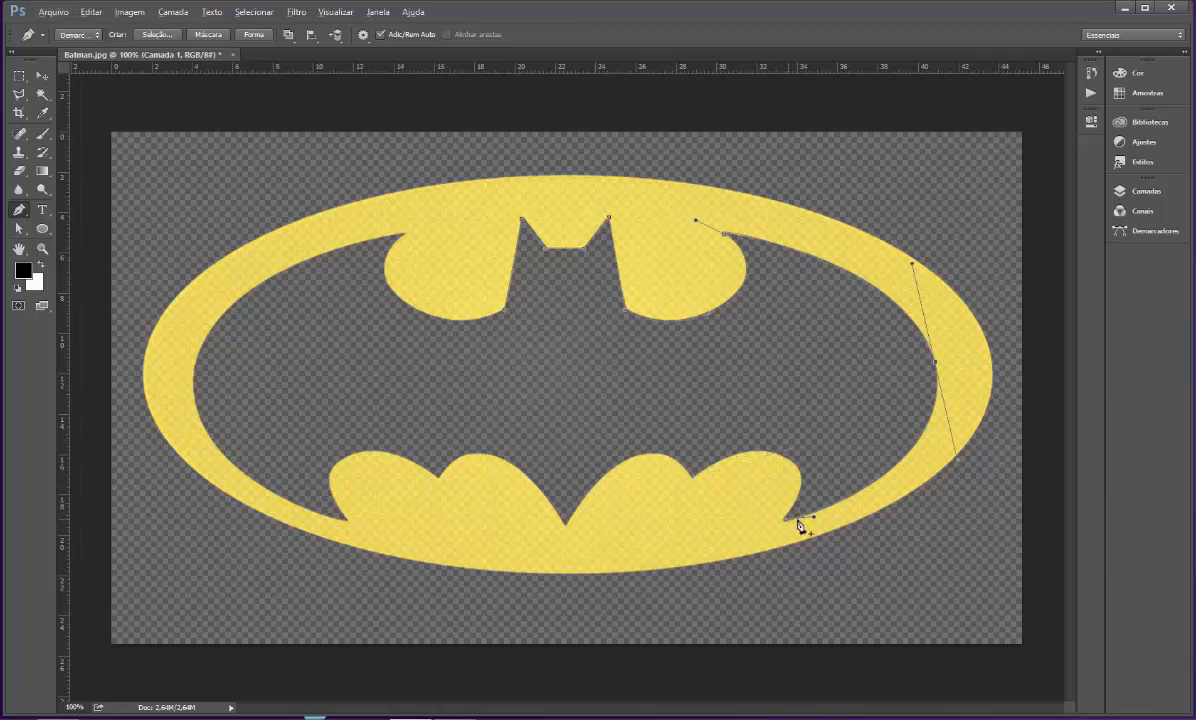
key(ctrl+alt+z)
Adjust the direction handles of the right wing's outer curve to follow the yellow edge
drag(871, 489, 851, 499)
drag(757, 523, 752, 529)
mouse_move(946, 468)
mouse_down()
mouse_move(916, 472)
mouse_move(956, 475)
mouse_move(946, 468)
mouse_up()
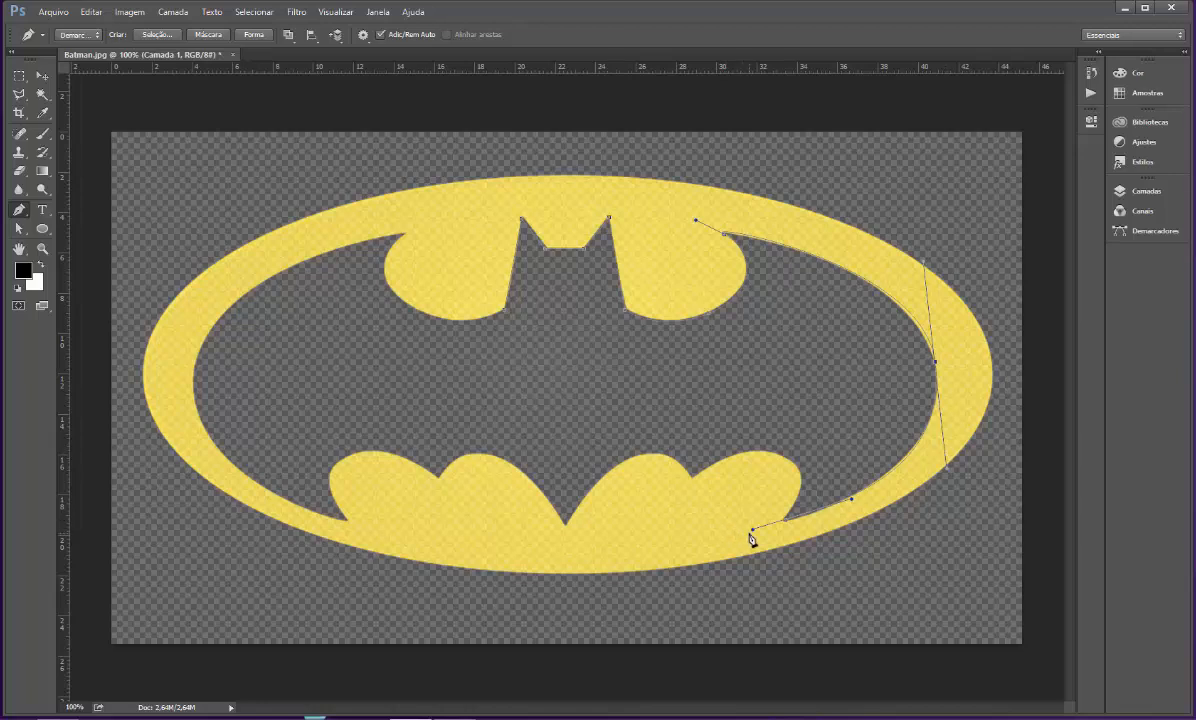
Trace the outer lower-right scallop to the notch between the two right scallops, and retract the outgoing handle there
drag(752, 531, 806, 489)
drag(693, 477, 574, 541)
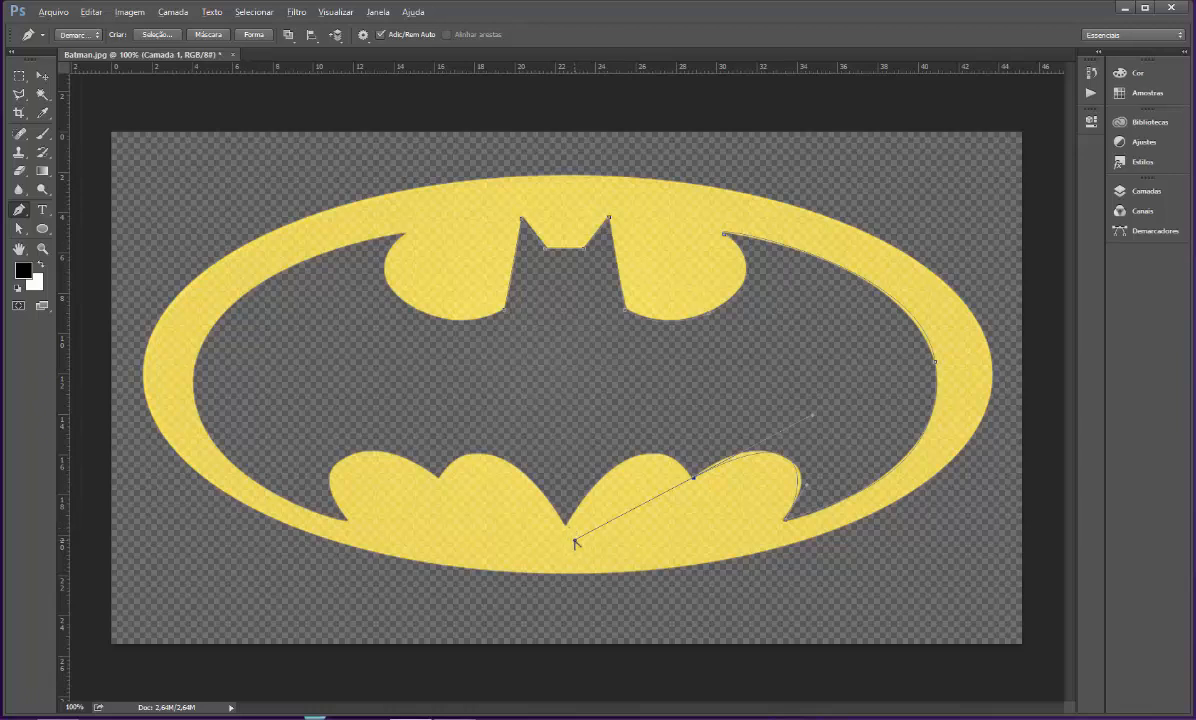
drag(574, 541, 691, 478)
Trace the two inner lower scallops through the bottom centre point to the left notch, and refine the handles at the notches
drag(567, 527, 517, 462)
drag(438, 477, 385, 528)
click(391, 532)
drag(486, 426, 480, 423)
ctrl+click(694, 477)
drag(812, 418, 775, 416)
Trace the outer lower-left scallop from the left notch to the lower tip of the left wing and adjust its curve
drag(348, 520, 356, 537)
key(ctrl+z)
scroll(463, 476, up, 2)
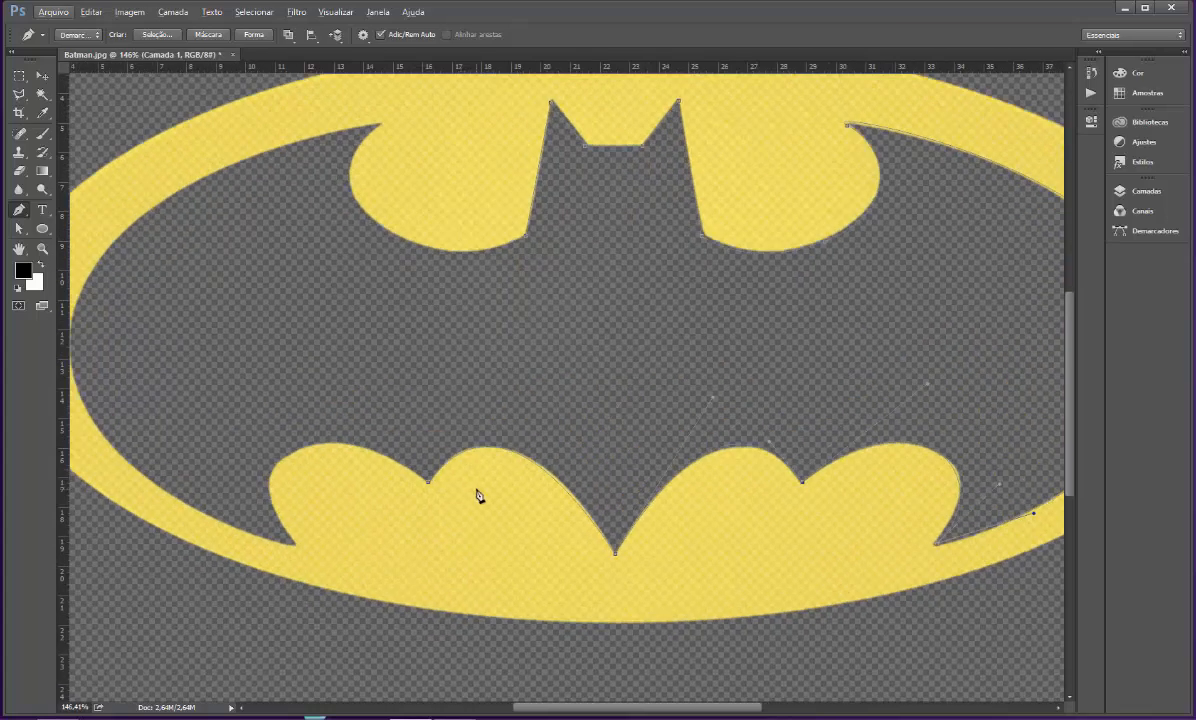
mouse_move(478, 483)
mouse_down()
mouse_move(355, 497)
mouse_move(454, 459)
mouse_move(663, 496)
mouse_move(371, 499)
mouse_move(566, 419)
mouse_move(489, 499)
mouse_move(462, 499)
mouse_up()
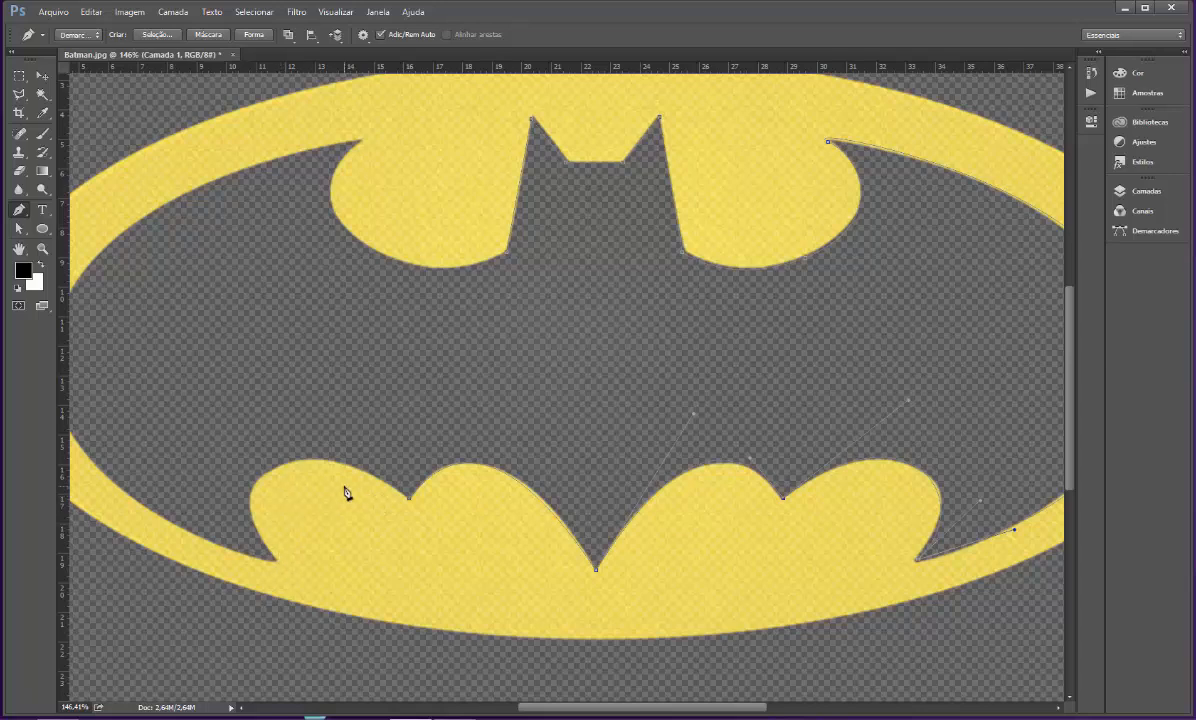
click(283, 467)
key(ctrl+z)
drag(274, 559, 284, 584)
drag(346, 583, 291, 487)
drag(509, 508, 468, 421)
drag(291, 489, 182, 403)
Trace the outer curve of the left wing up to its upper tip, with corner handles at both wing tips
scroll(240, 422, left, 3)
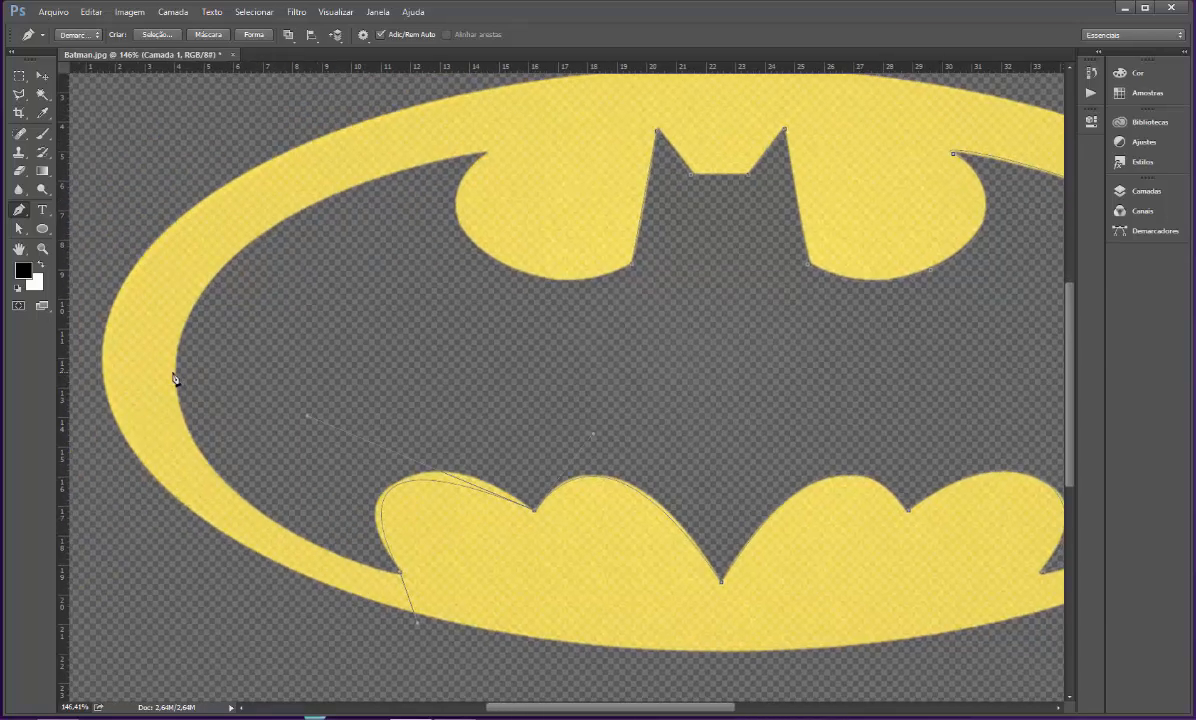
drag(174, 378, 178, 258)
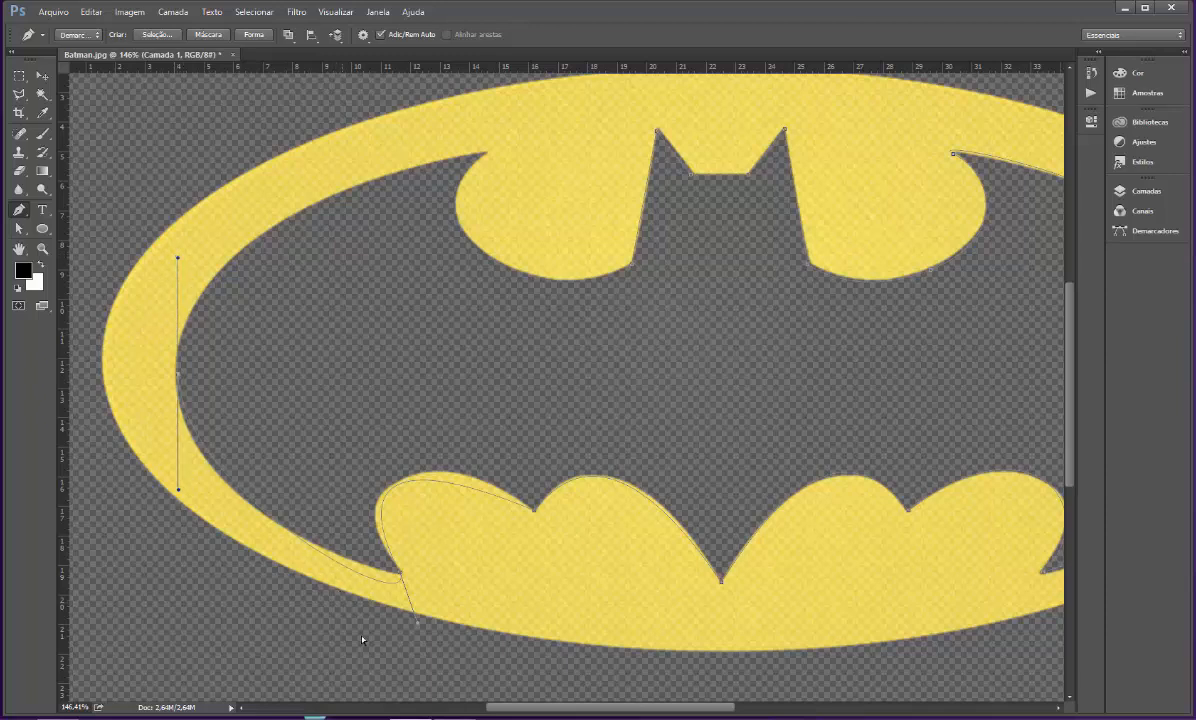
drag(419, 628, 346, 566)
key(alt)
drag(486, 152, 470, 203)
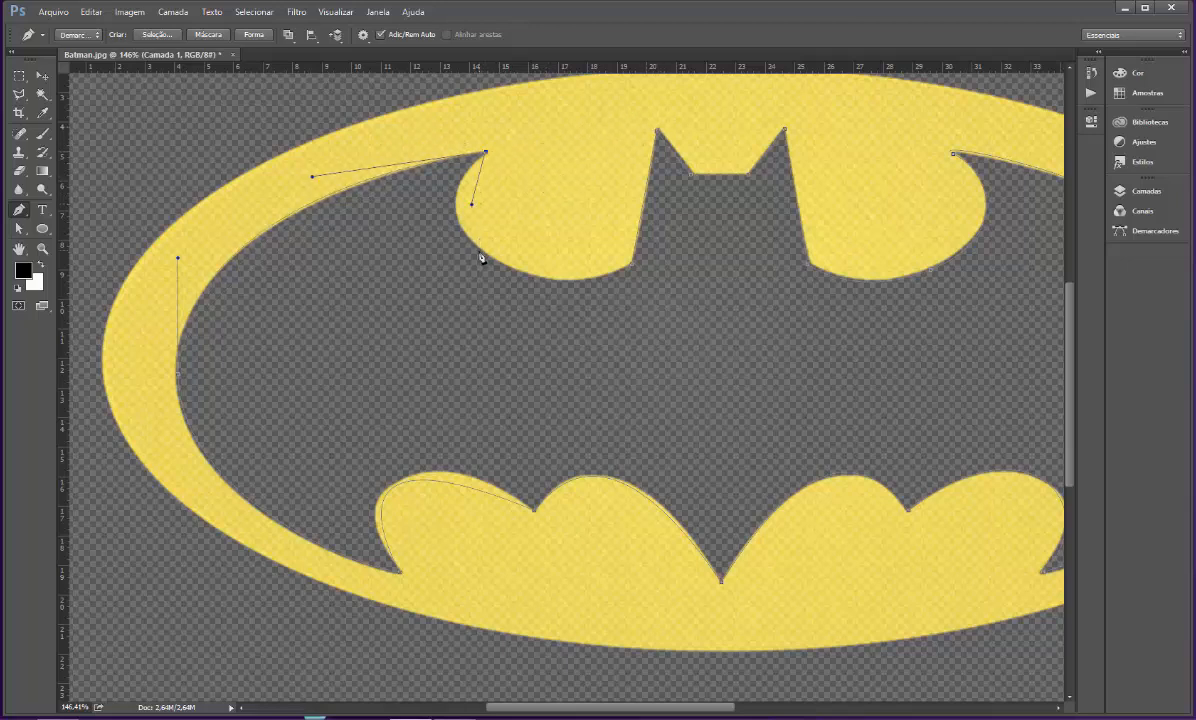
Trace the upper-left scallop, close the path at the base of the left ear, and correct the curve at the wing tip
drag(481, 248, 633, 266)
key(ctrl+z)
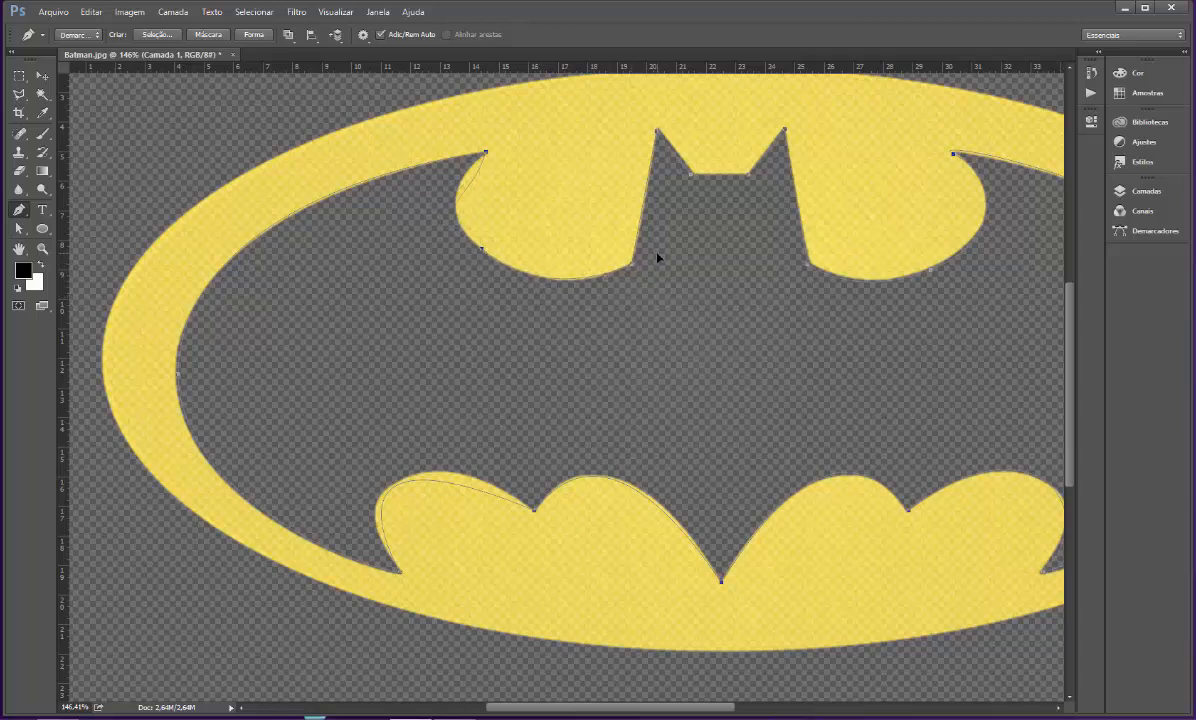
click(485, 155)
Add an anchor point on the outer lower-left scallop and reshape the curve to match the logo's edge
click(405, 484)
drag(423, 478, 452, 461)
click(403, 486)
key(ctrl+z)
Hide the Camada 0 layer, leaving the traced bat path over the empty new layer
scroll(798, 482, down, 3)
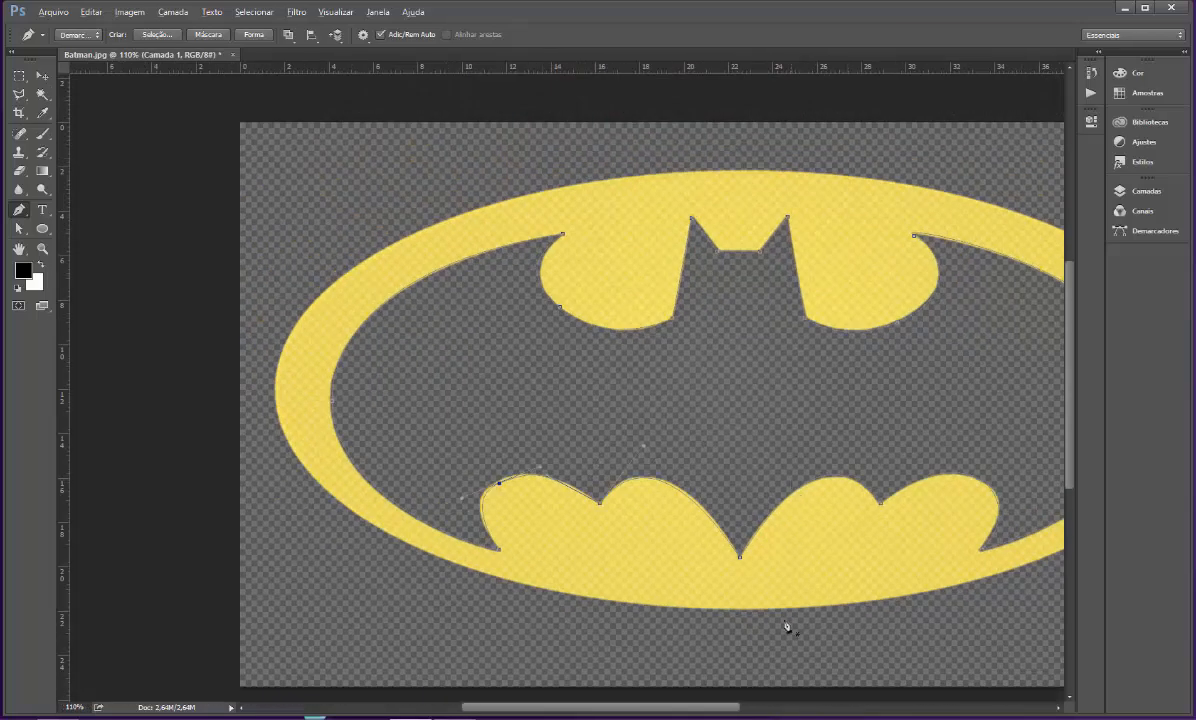
drag(704, 708, 752, 709)
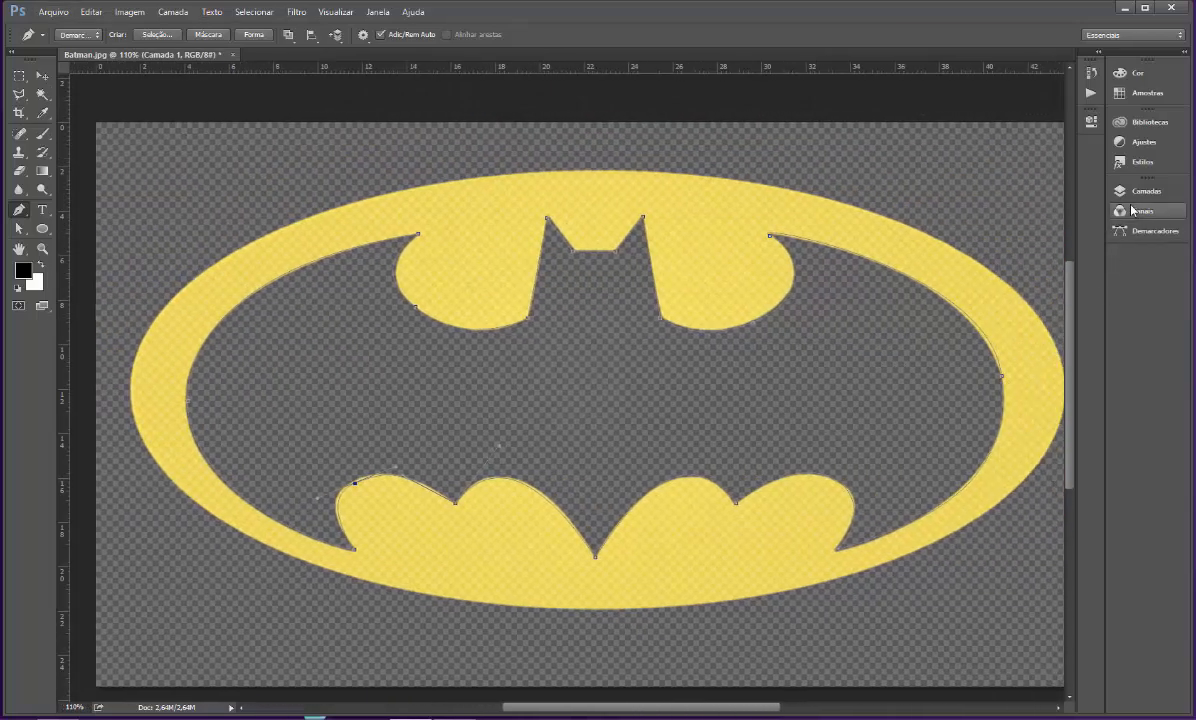
click(1140, 191)
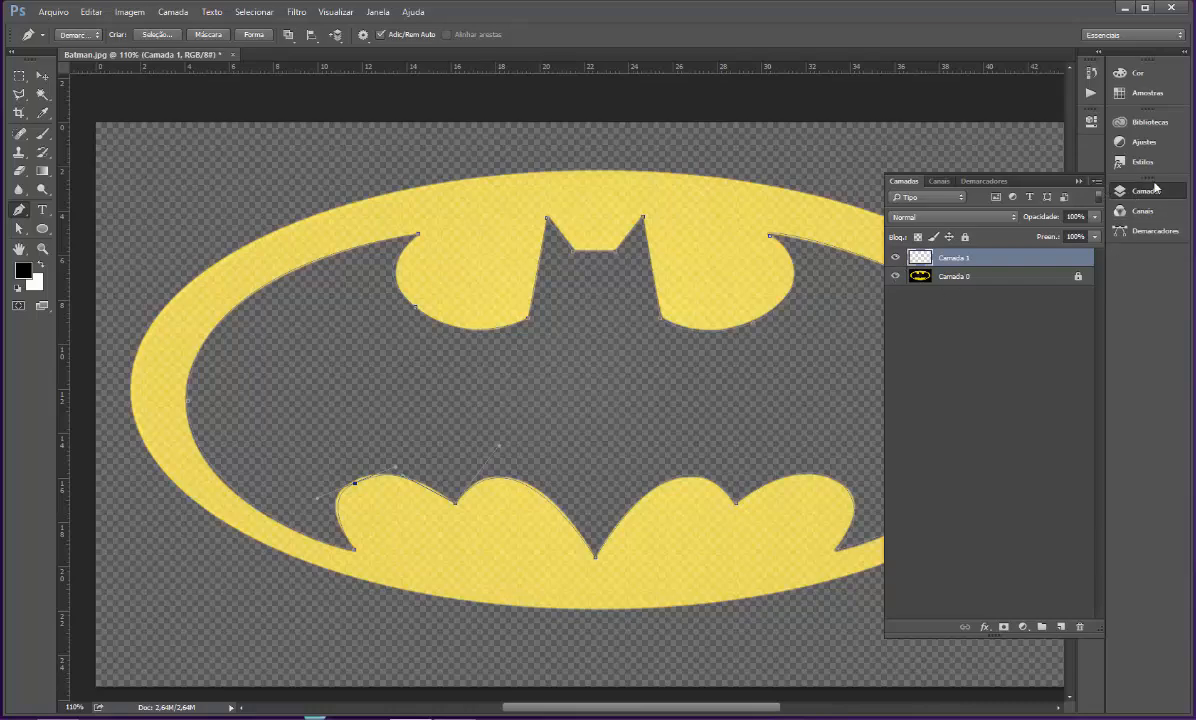
click(894, 277)
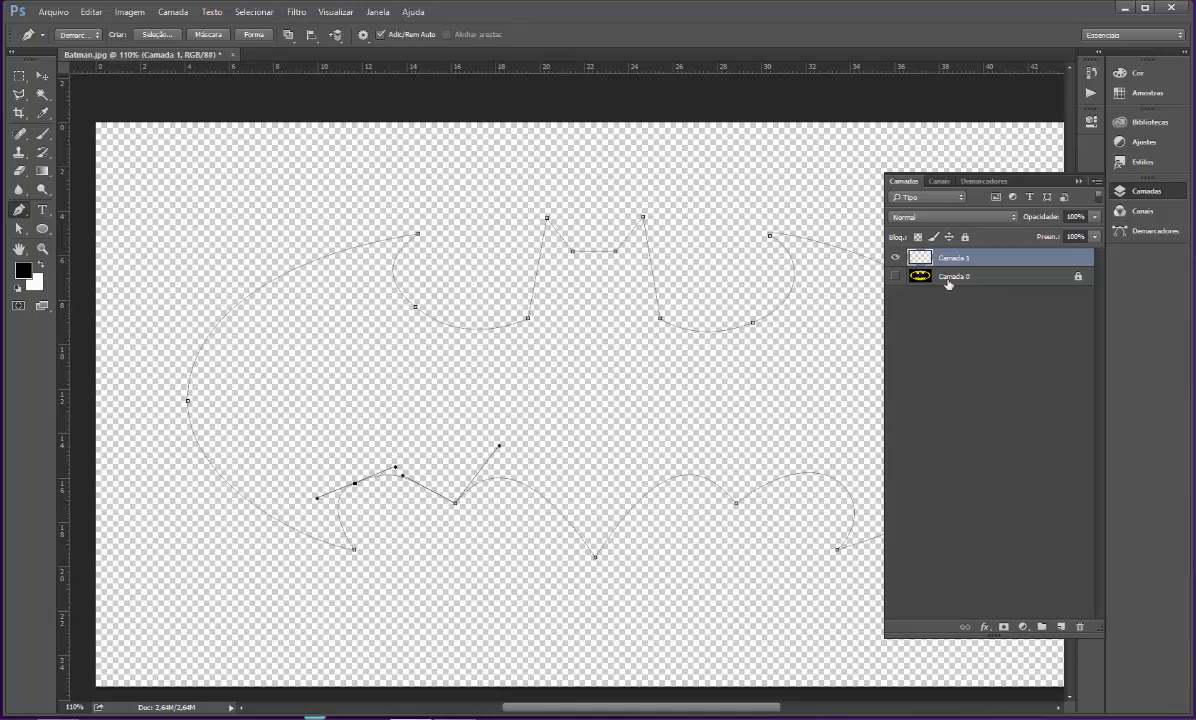
Try to fill the traced bat shape with black on the Camada 1 layer using the Paint Bucket
click(40, 79)
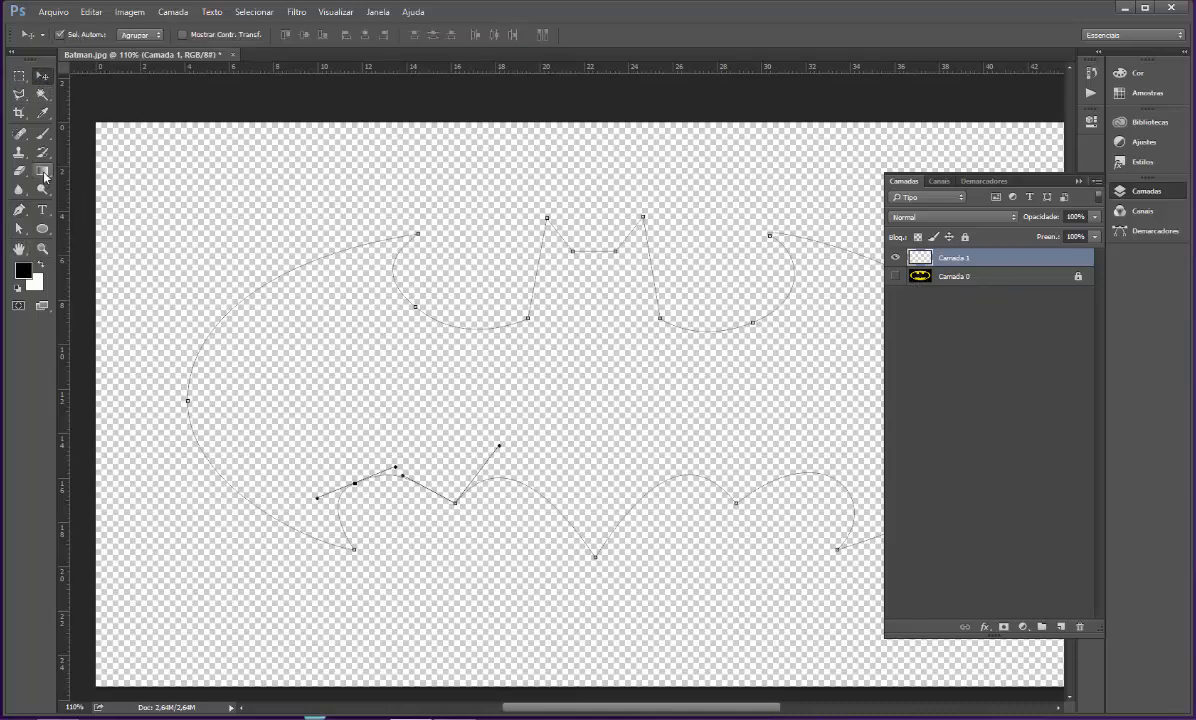
drag(44, 172, 110, 182)
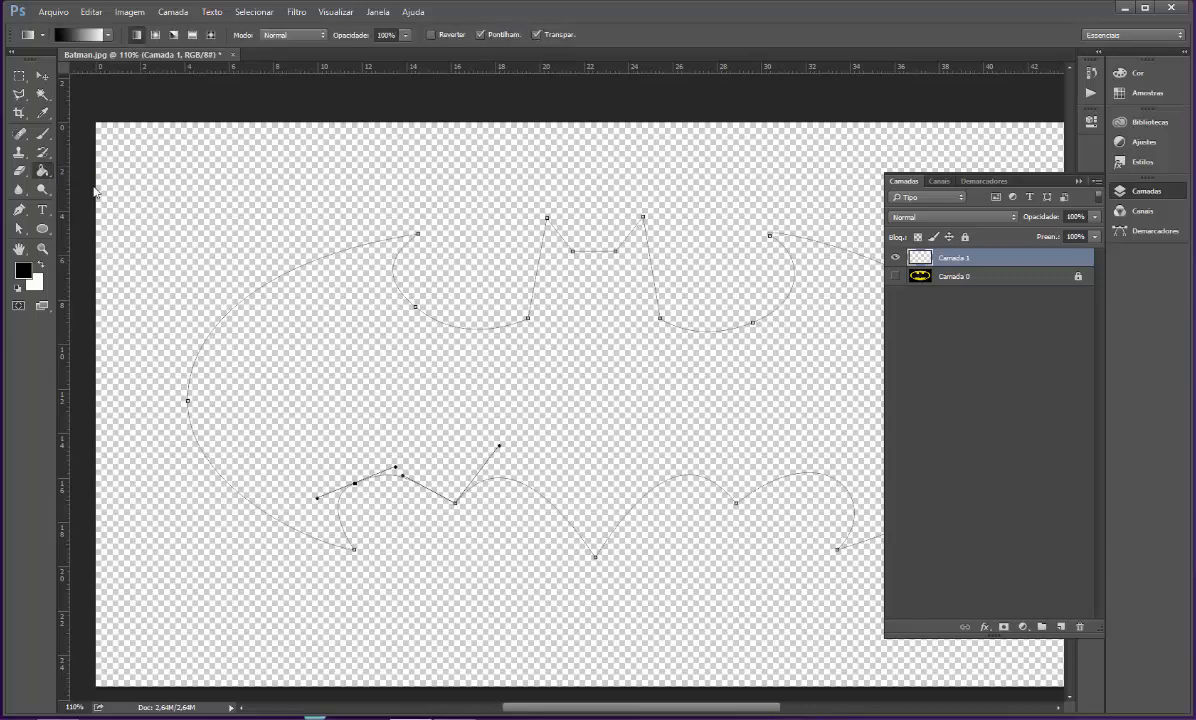
click(288, 293)
key(ctrl+z)
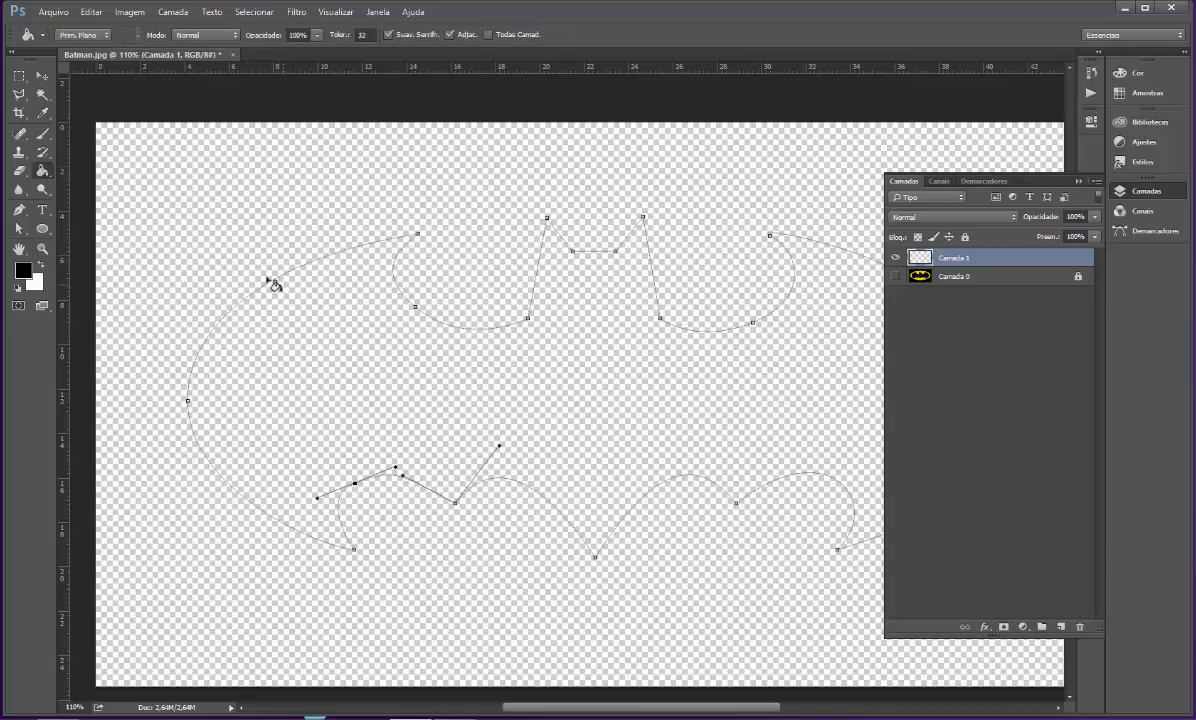
click(42, 76)
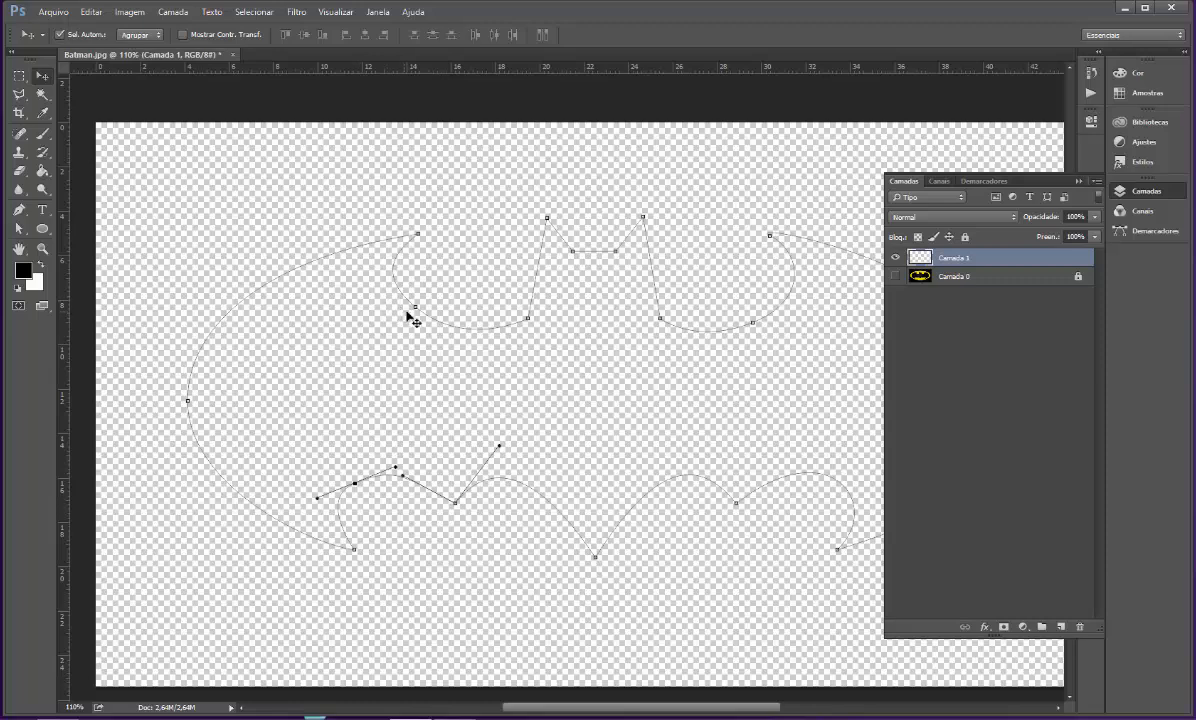
click(974, 279)
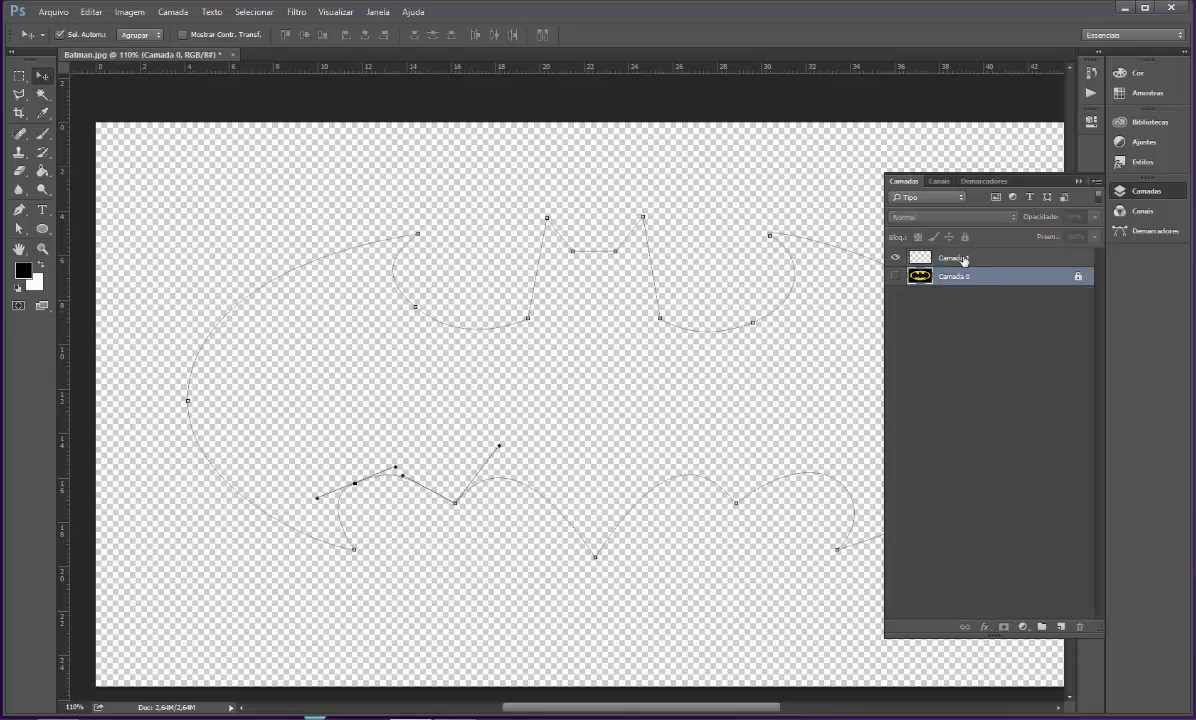
click(963, 258)
click(1078, 181)
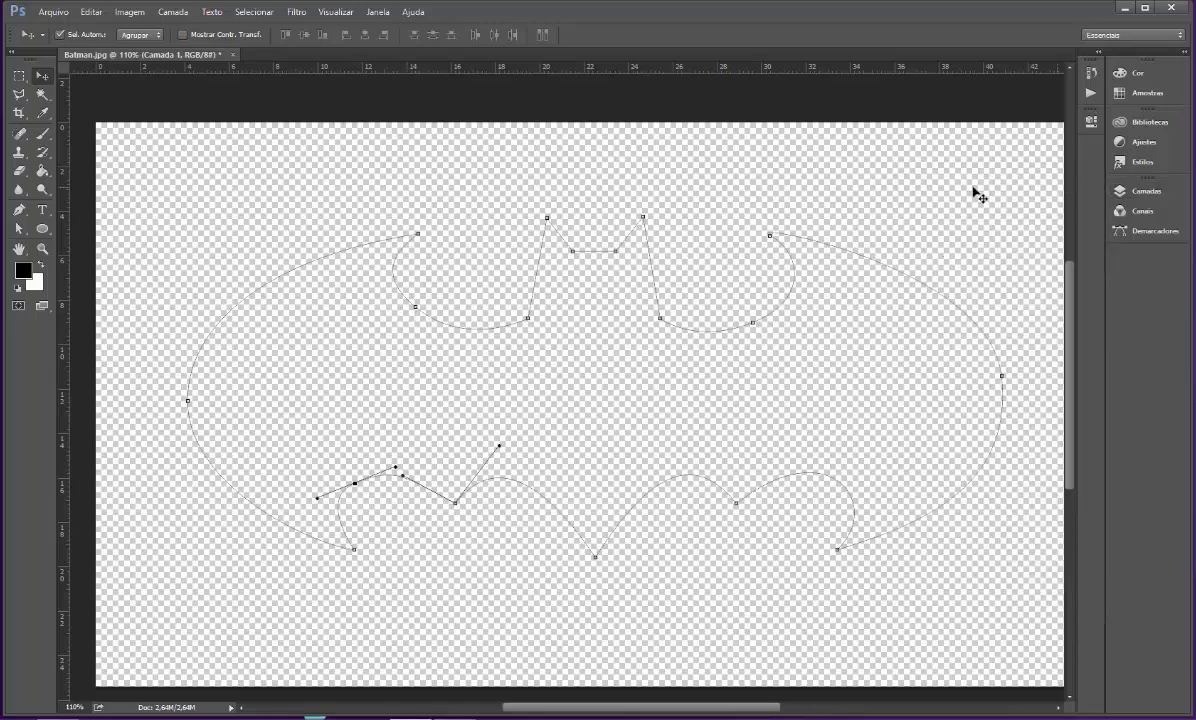
click(325, 240)
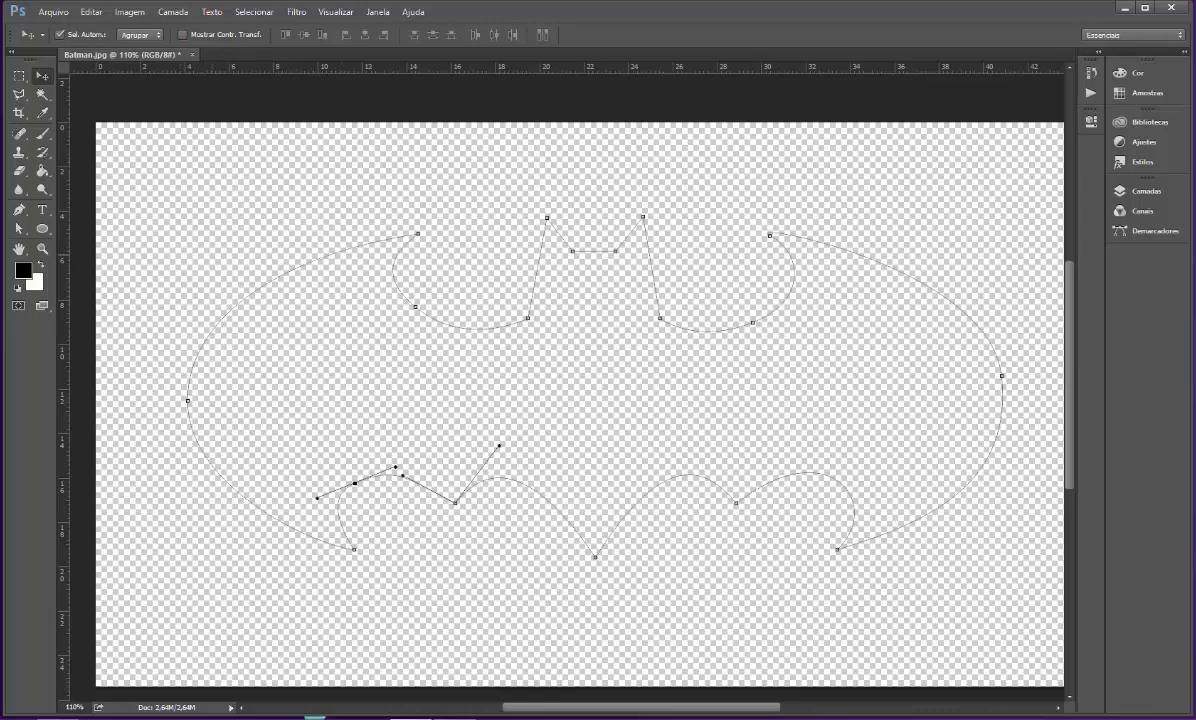
Try to reshape the outer upper curve of the left wing with the Direct Selection tool
click(18, 228)
drag(296, 269, 272, 274)
key(ctrl+z)
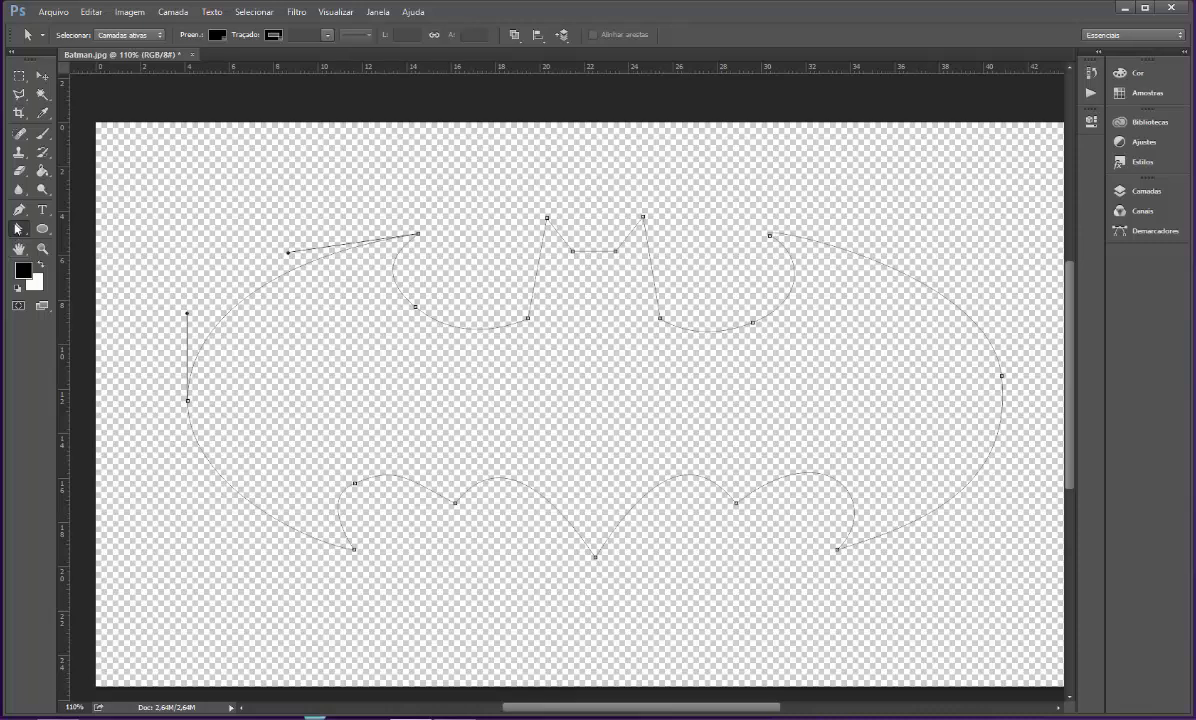
Select the entire bat path with the Path Selection tool and move it slightly upward on the canvas
right_click(18, 228)
click(90, 238)
drag(445, 328, 470, 312)
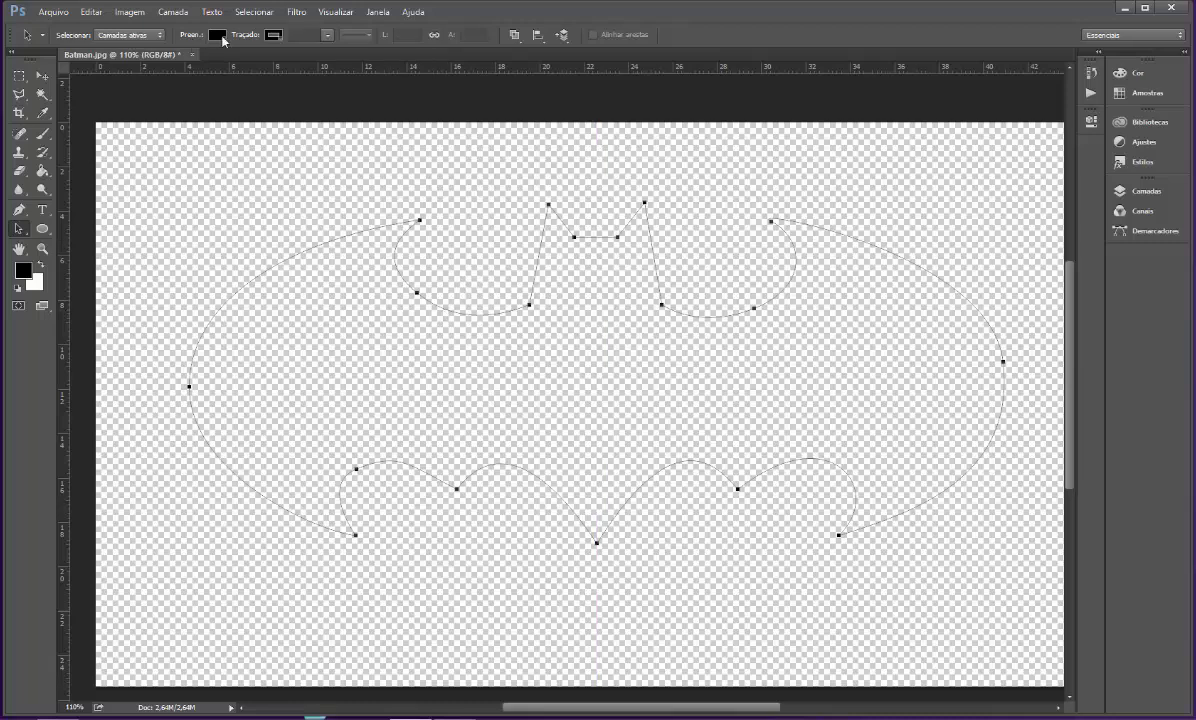
Load the bat-shaped work path (Demarcador de Trabalho) as a selection
click(42, 170)
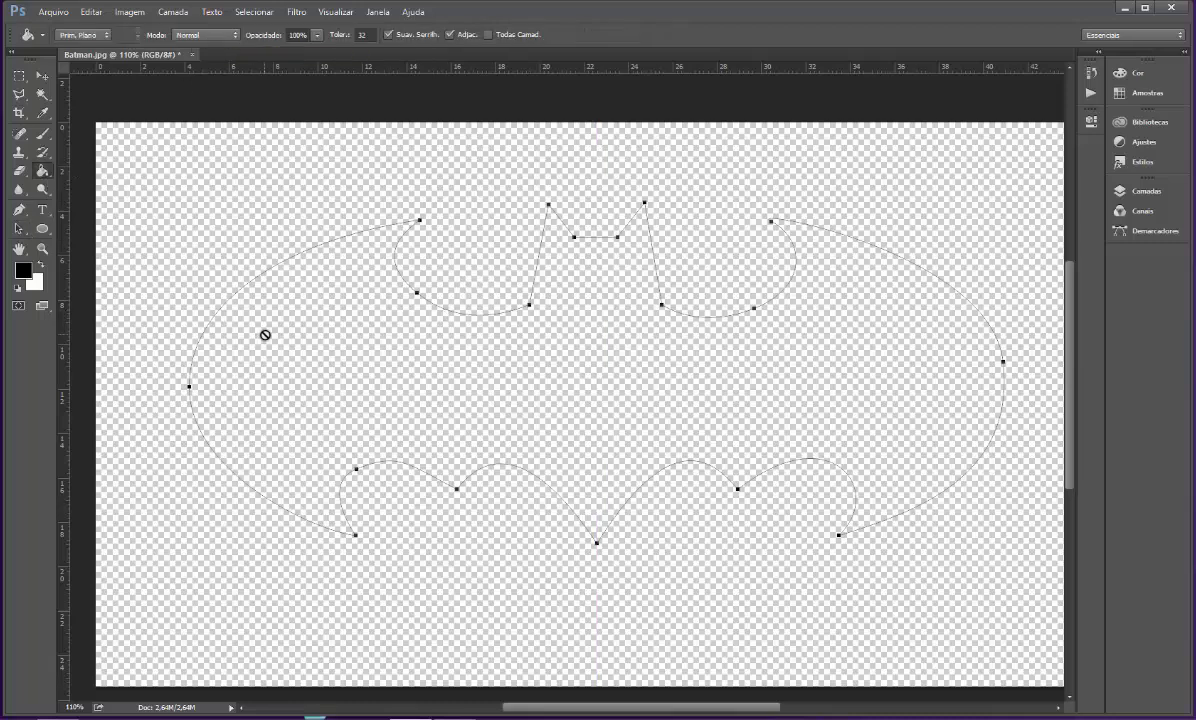
click(1155, 232)
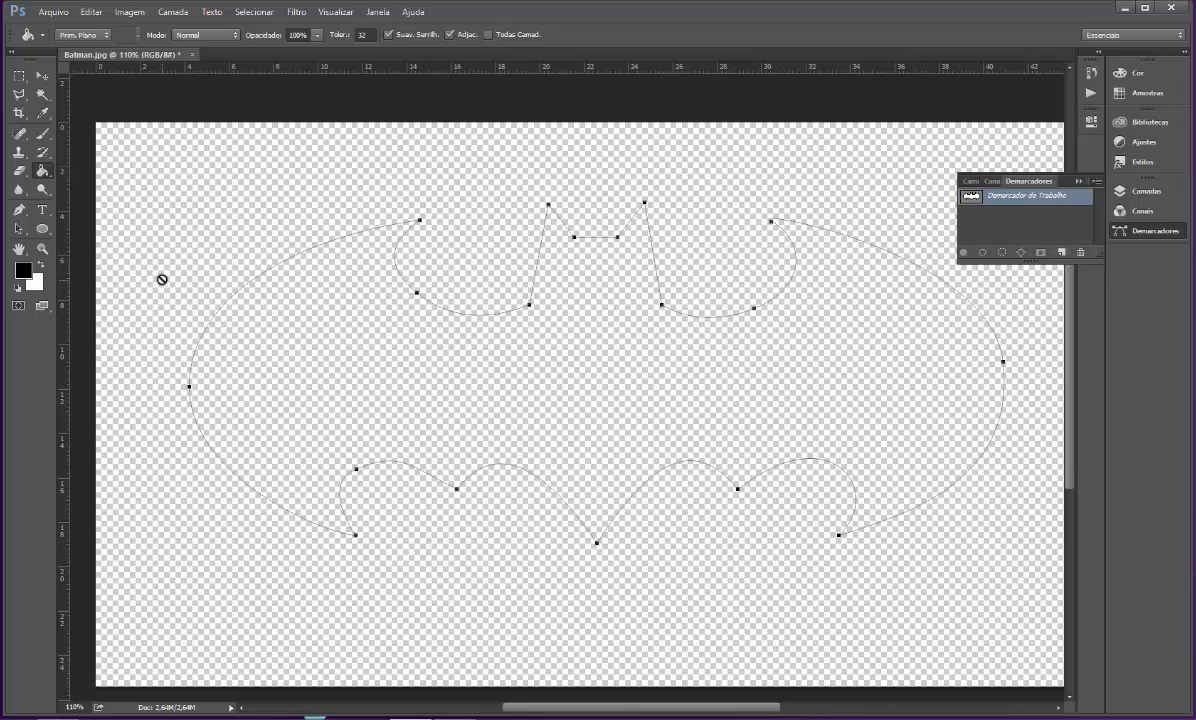
click(1003, 254)
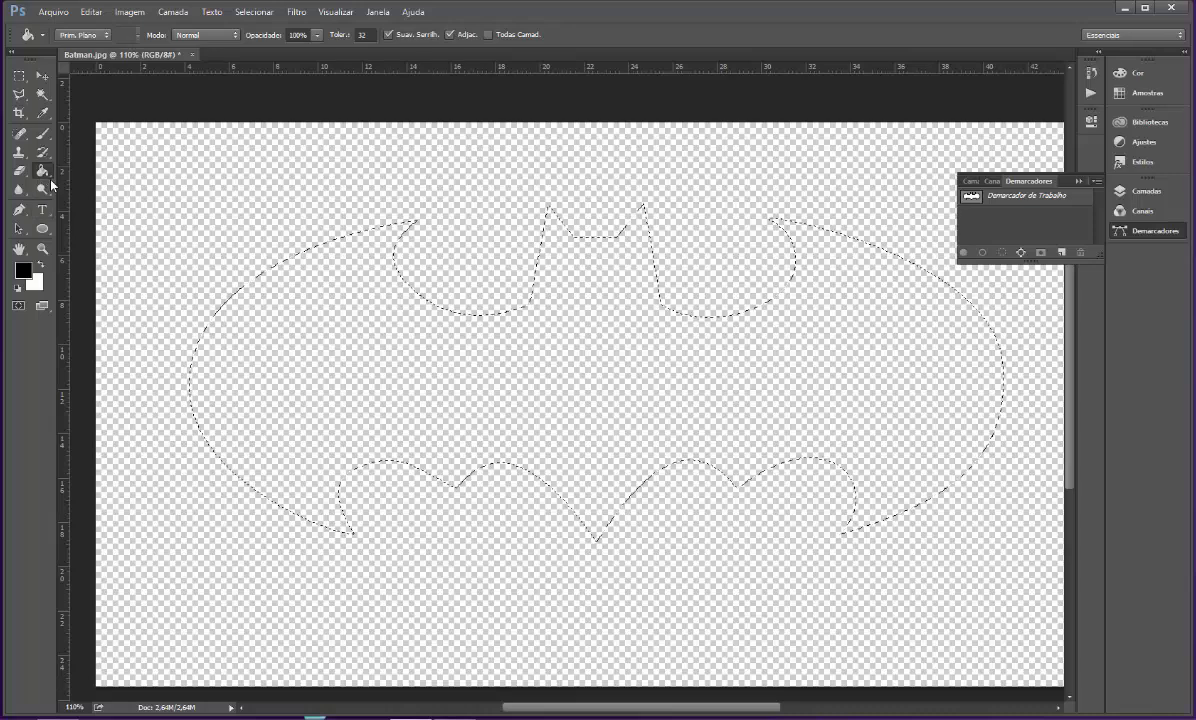
Fill the bat selection with black on the Camada 1 layer using the Paint Bucket, and deselect it
click(972, 182)
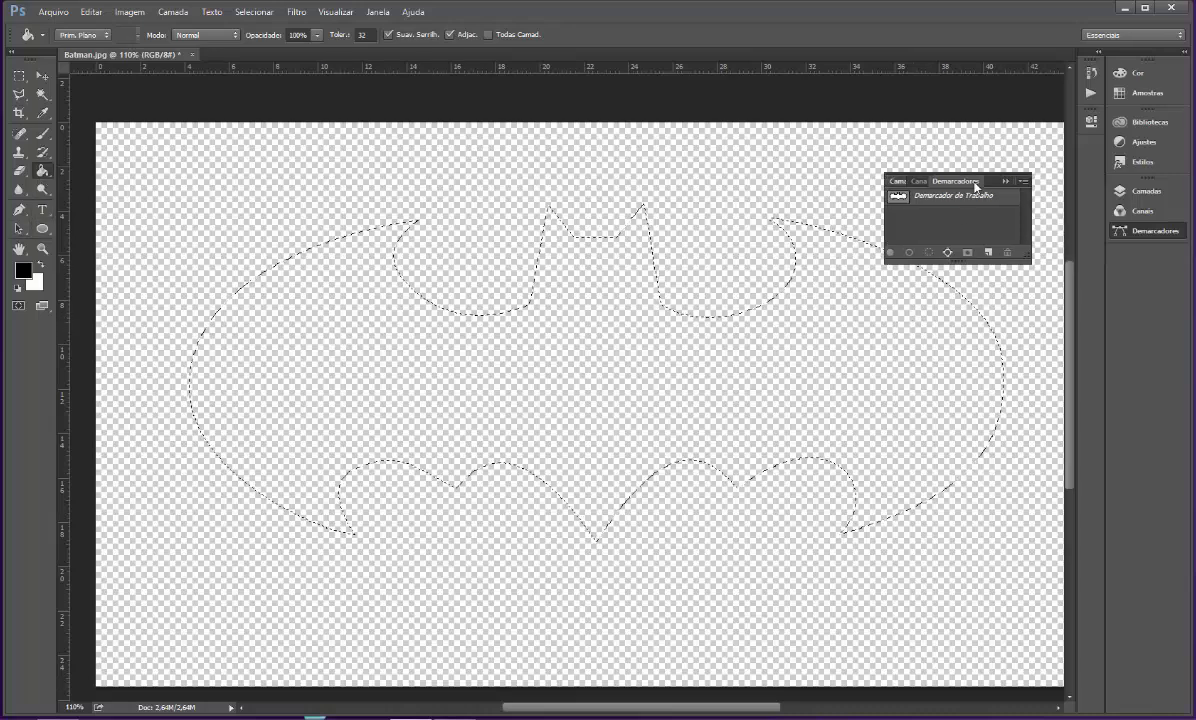
click(929, 260)
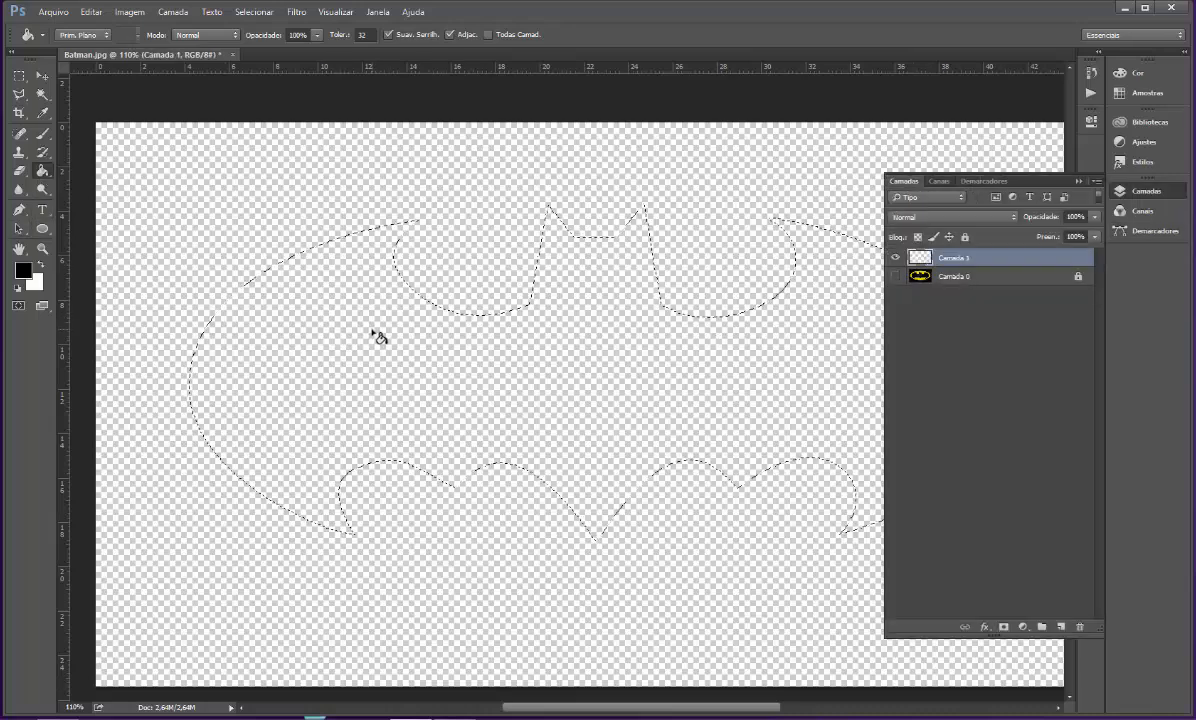
click(1079, 181)
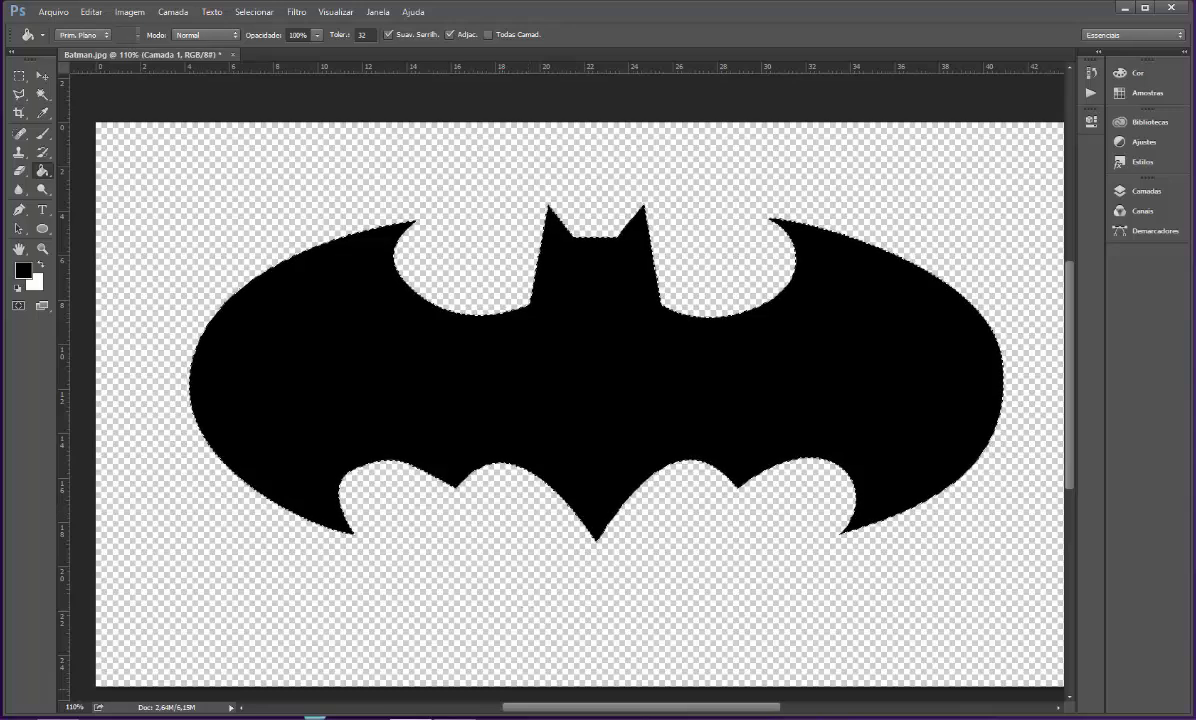
key(ctrl+d)
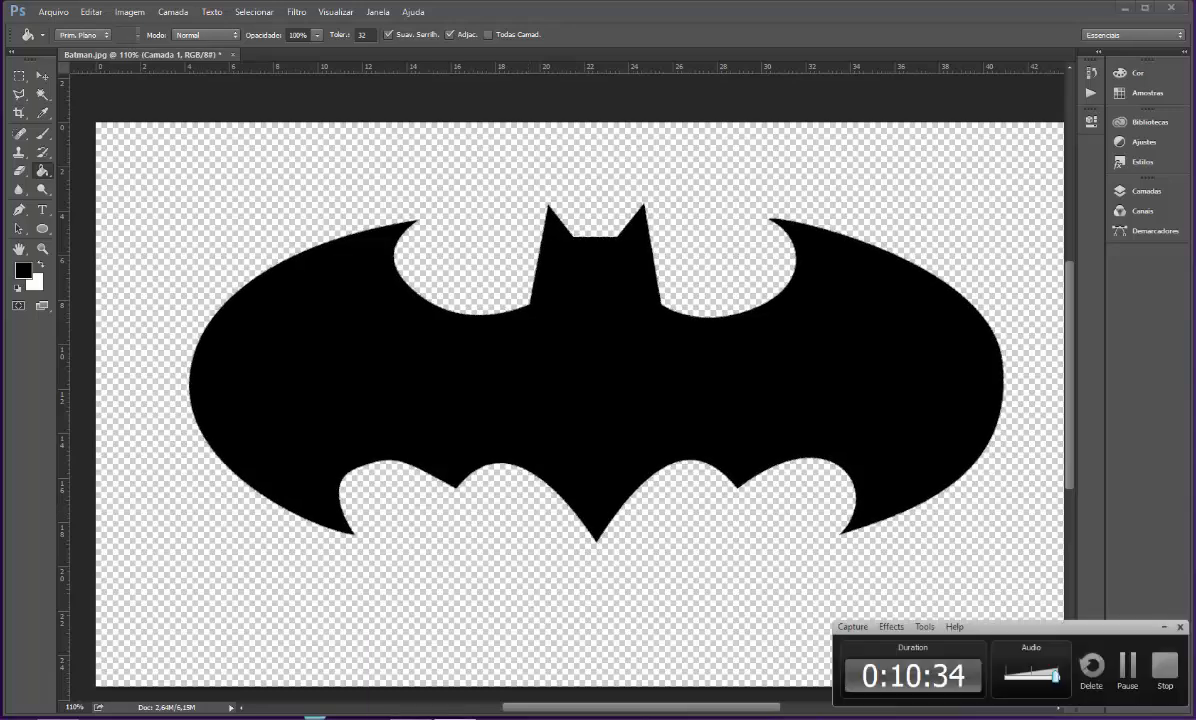